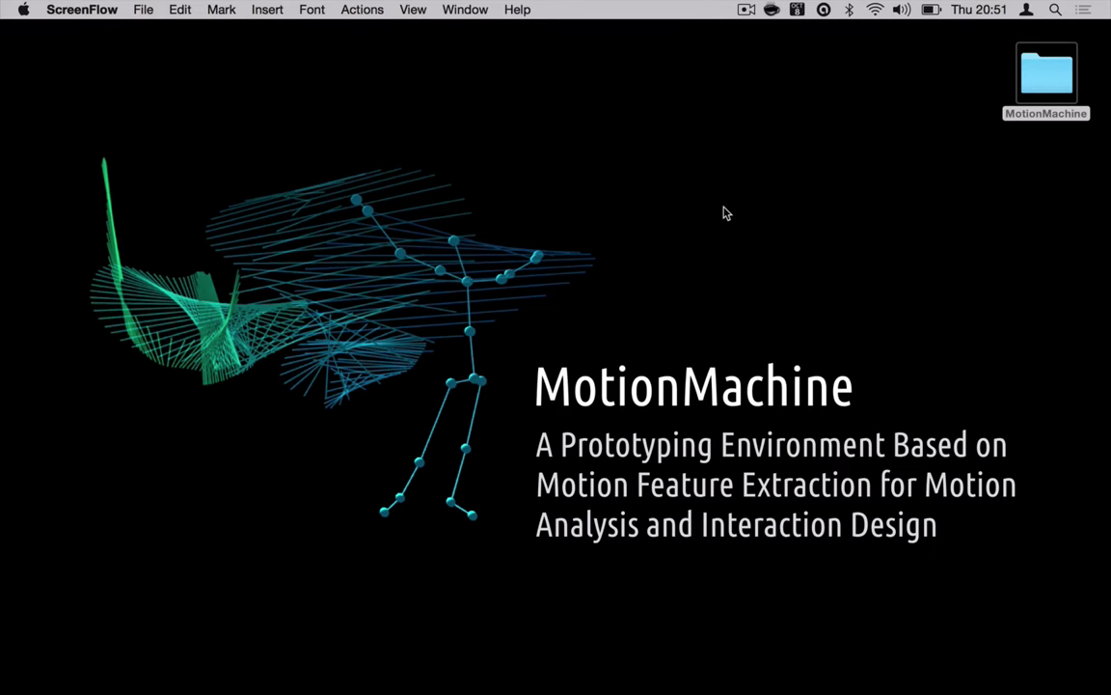
- Bring up the numediart/MotionMachine GitHub repository page in Safari to look over it, and minimise it again
mouse_move(907, 680)
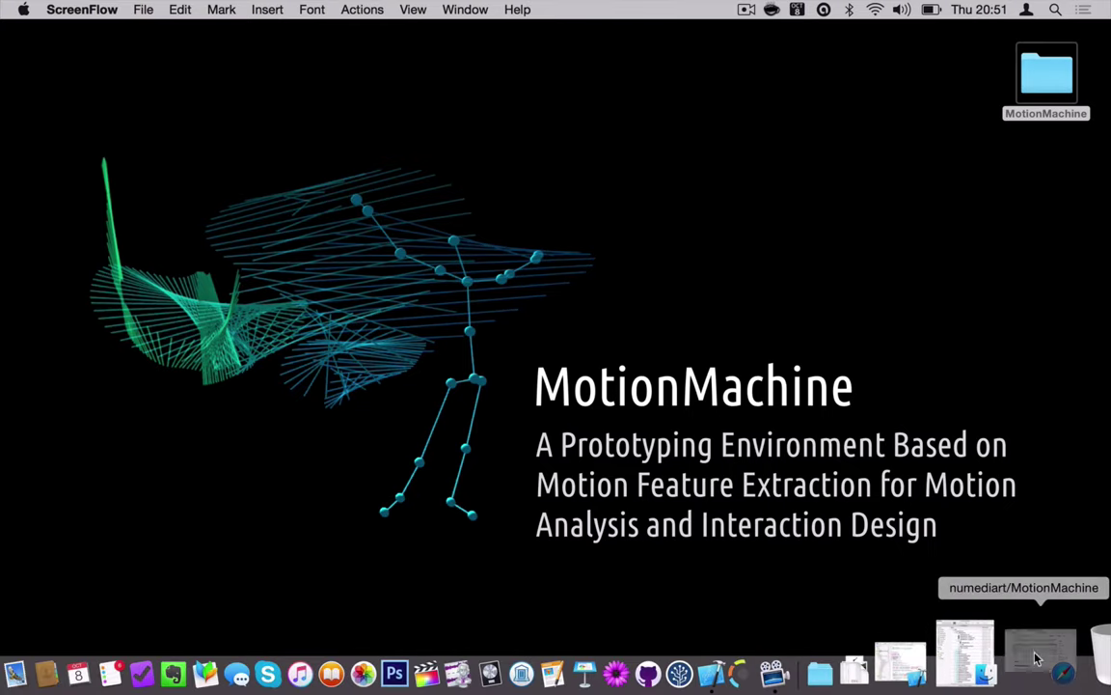
click(1022, 651)
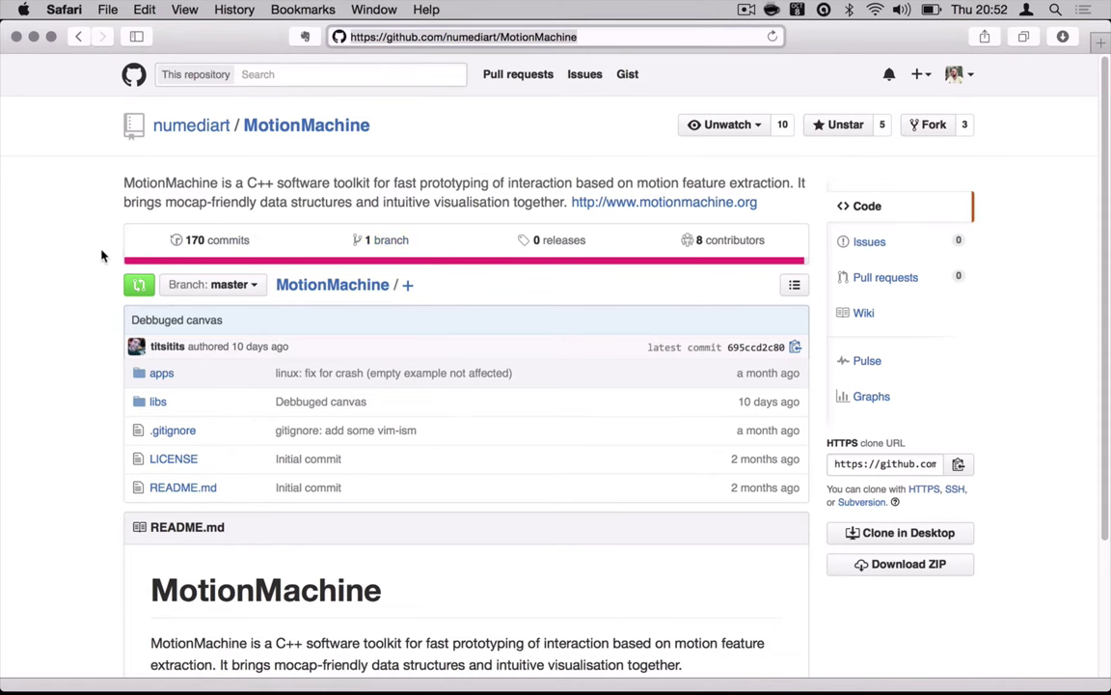
click(33, 36)
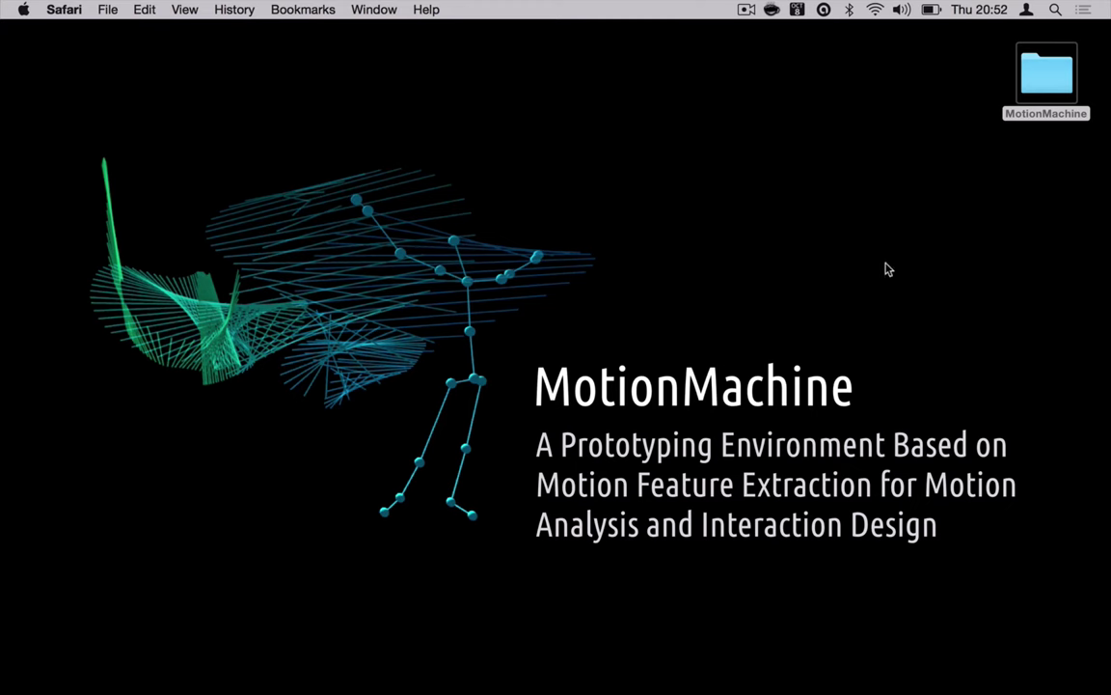
- Bring up the ofApp.cpp source file in Xcode to look over the code, and minimise it again
mouse_move(1008, 689)
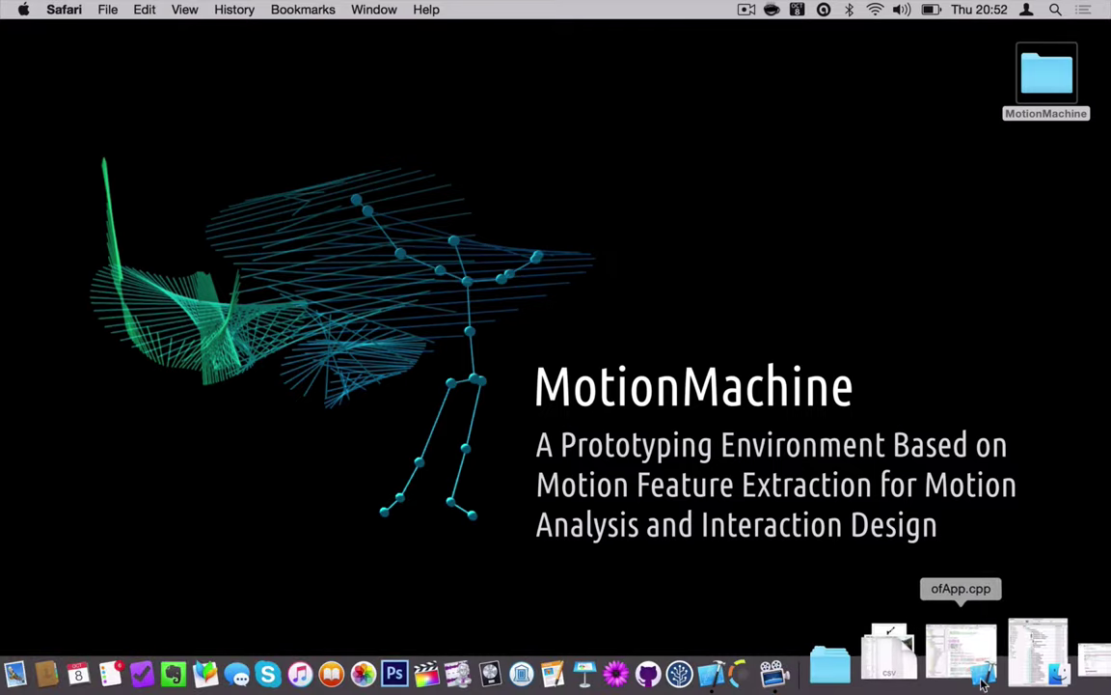
click(962, 650)
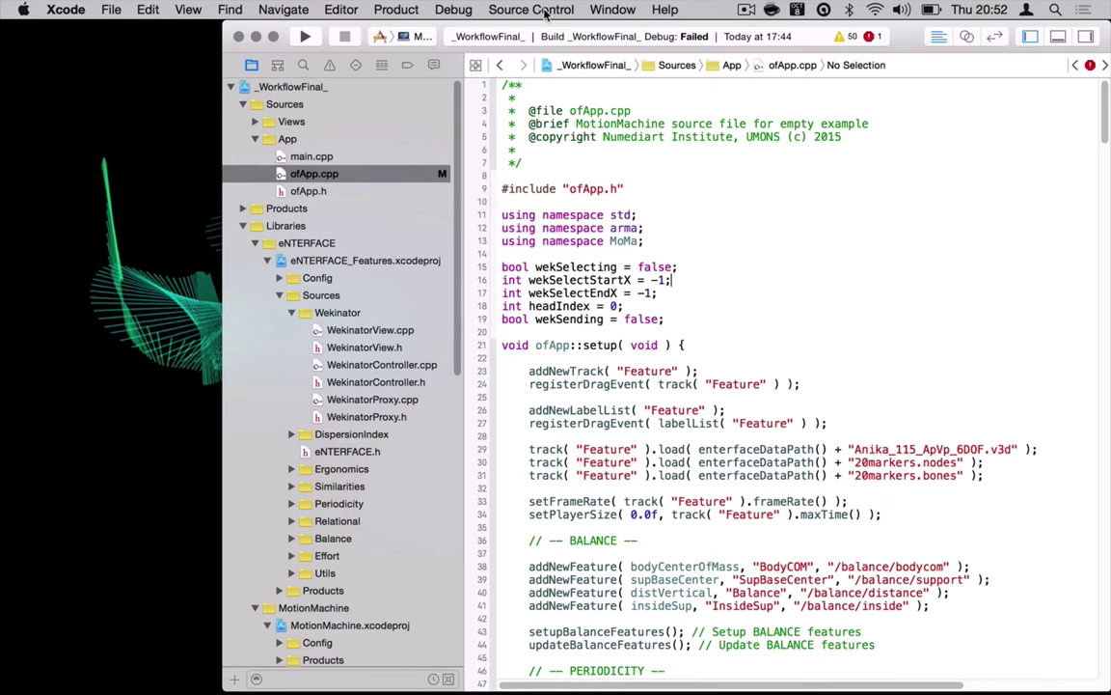
click(257, 37)
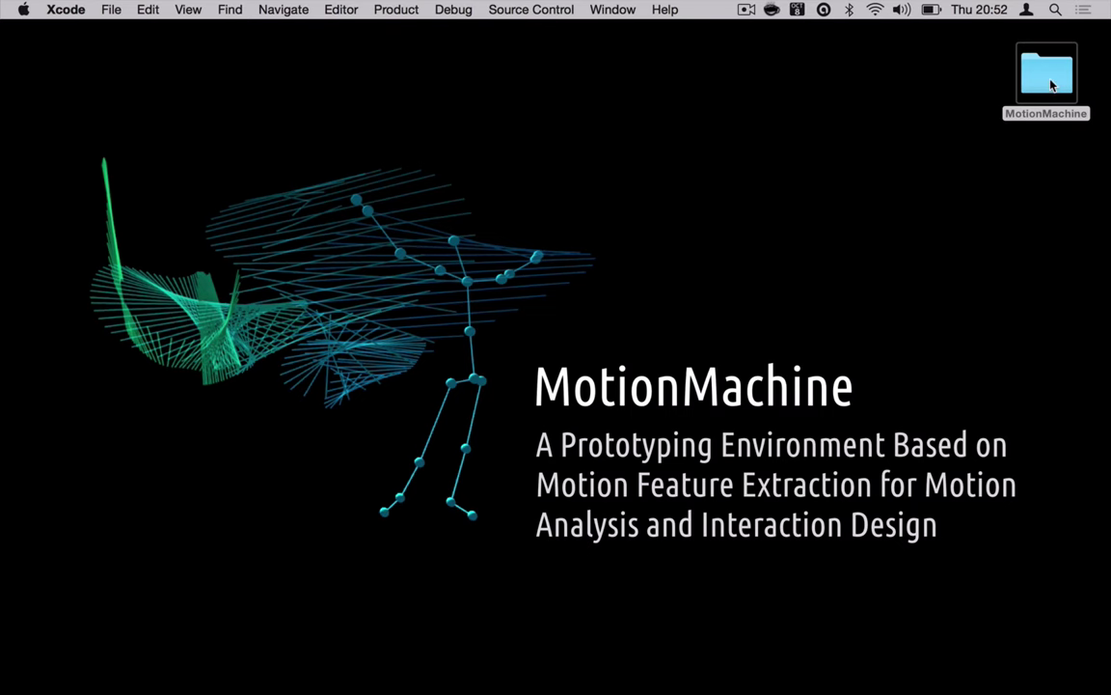
- Open the MotionMachine folder from the desktop and launch the _WorkflowFinal_ application from its bin folder
double_click(1051, 85)
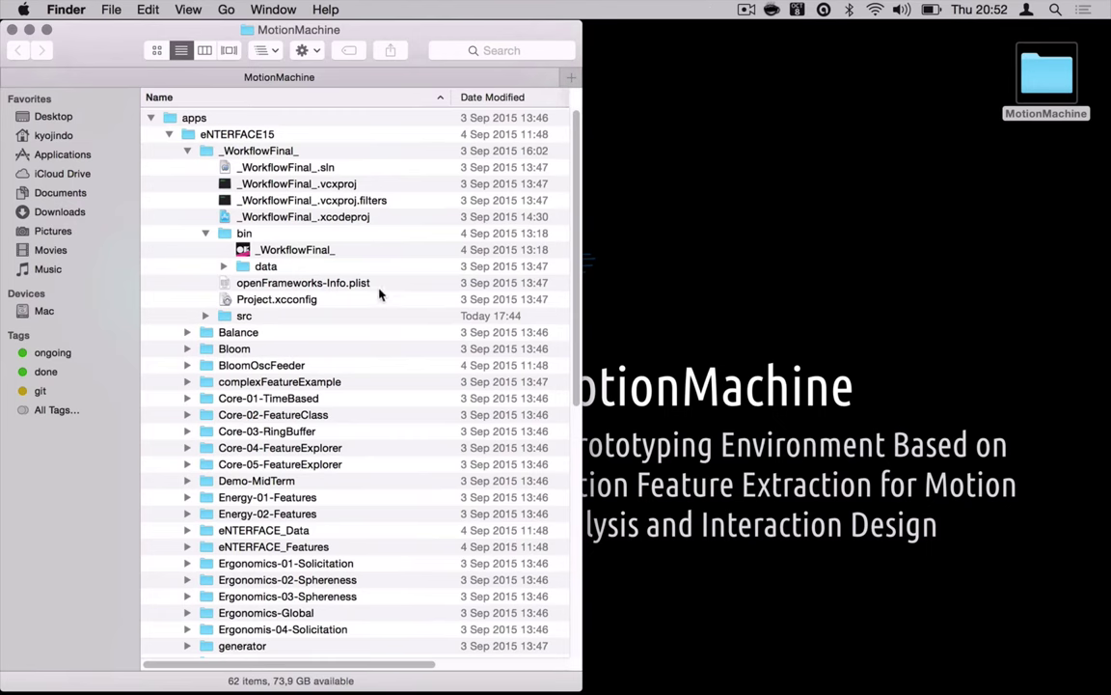
double_click(290, 249)
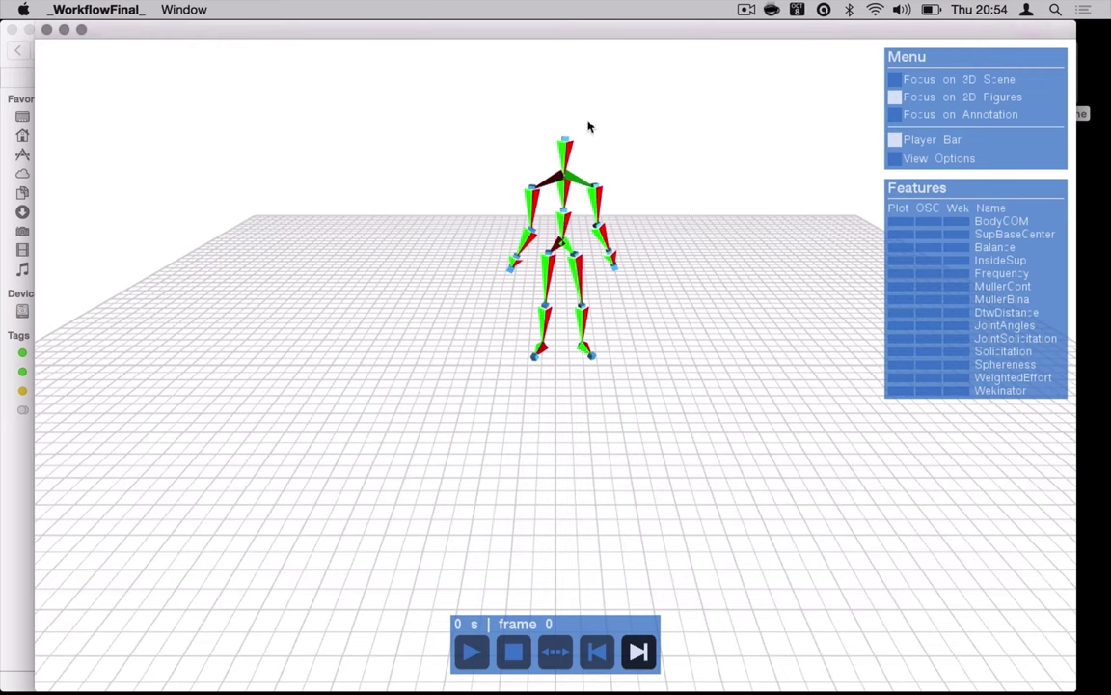
- Put the focus on the 3D scene and play the motion capture for a while, pausing it to inspect the skeleton
click(896, 79)
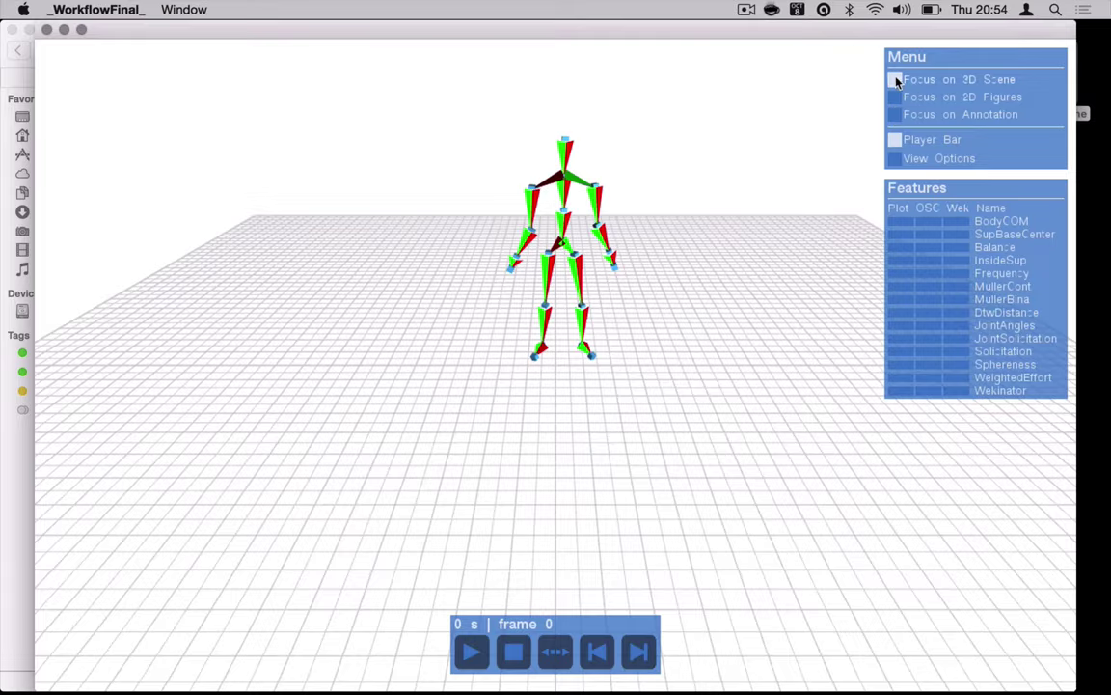
drag(613, 374, 559, 441)
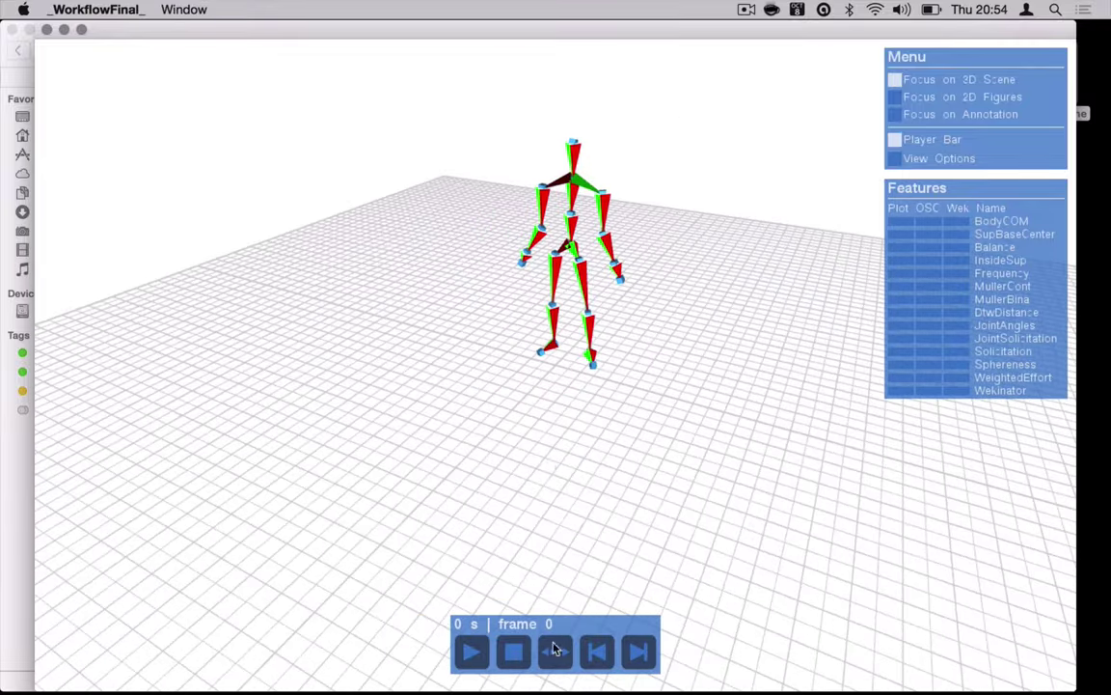
click(472, 653)
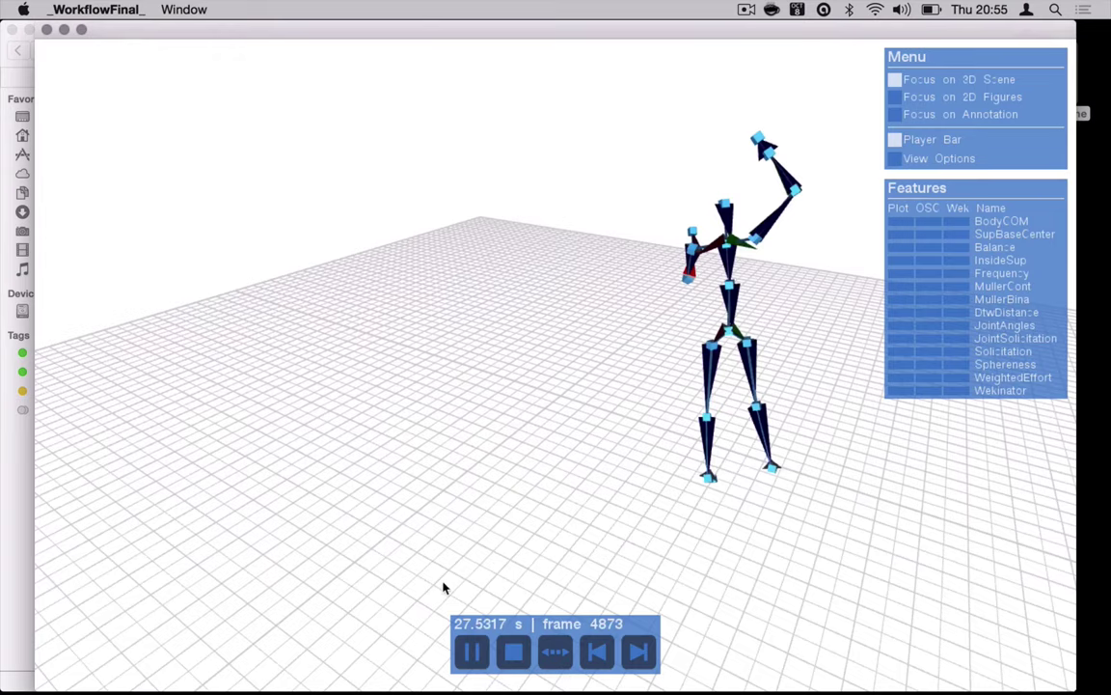
click(473, 655)
drag(556, 372, 873, 456)
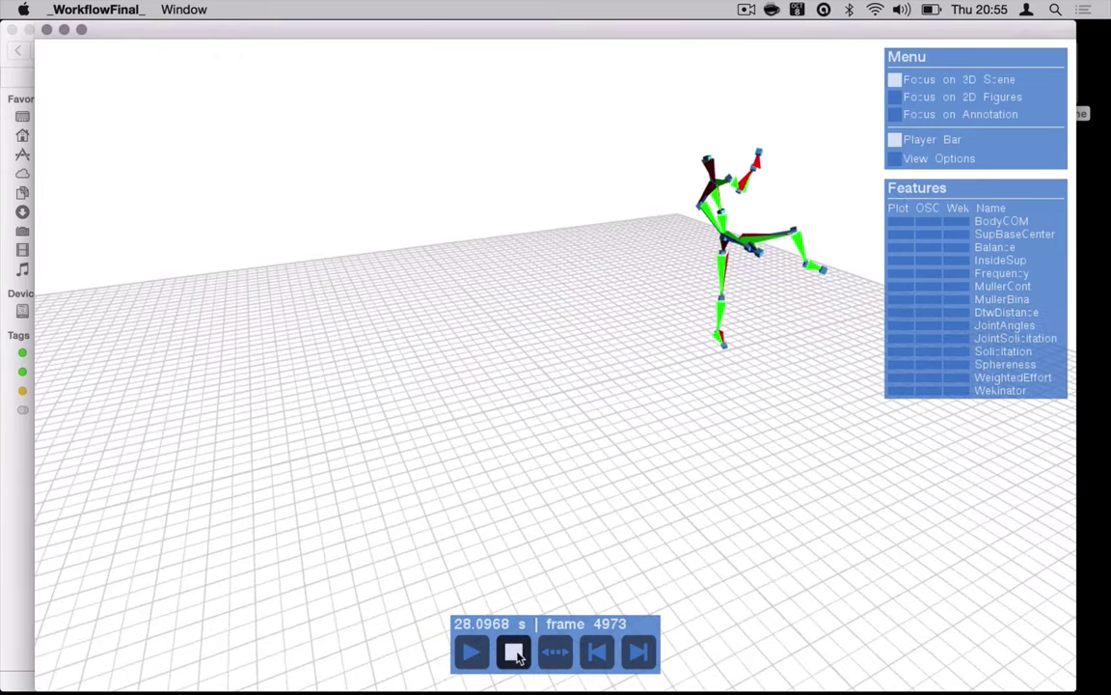
- Stop playback, scrub through the capture's frames, and leave scrub mode
click(513, 652)
click(555, 652)
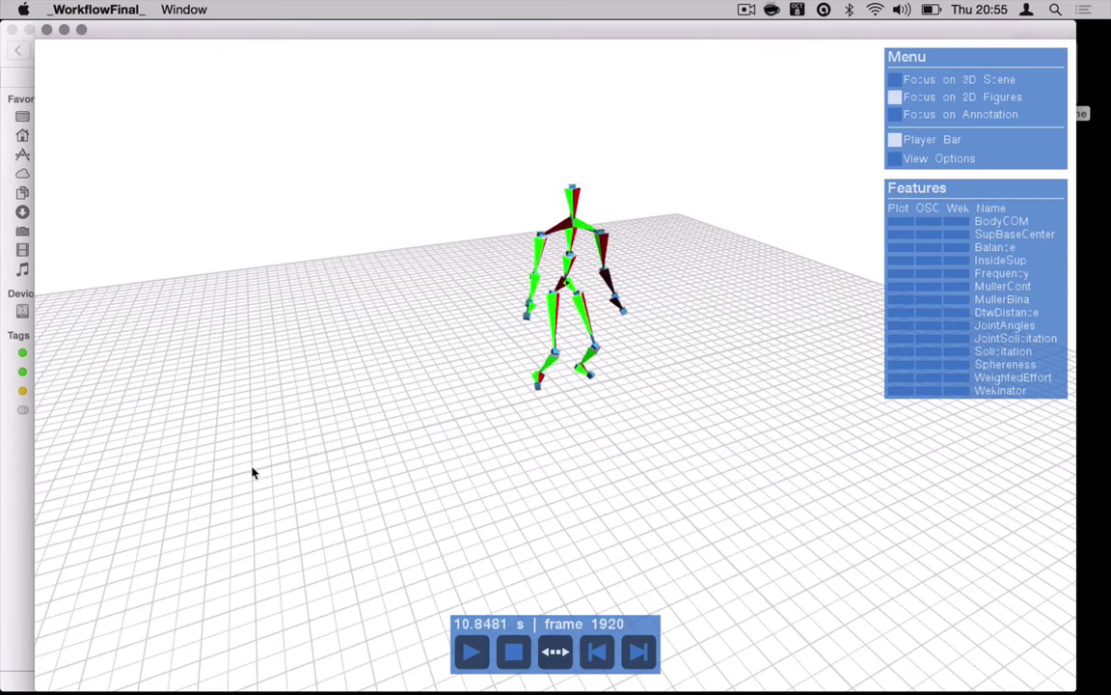
click(470, 652)
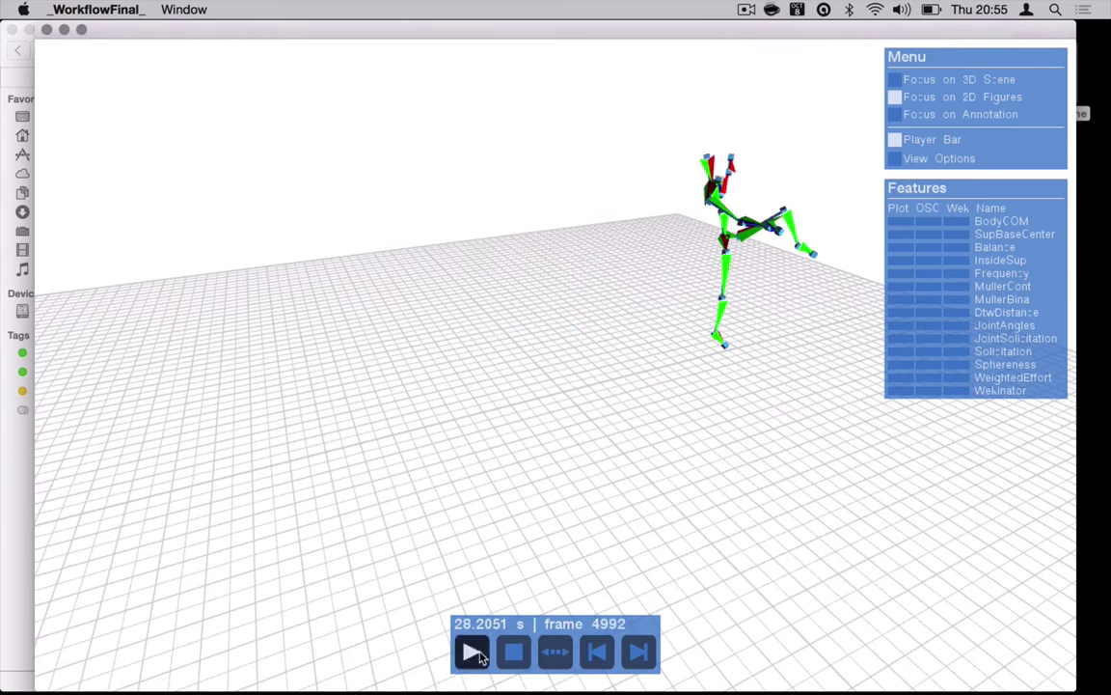
- Return the focus to the 3D scene and examine the skeleton from several angles
click(896, 80)
drag(652, 483, 695, 440)
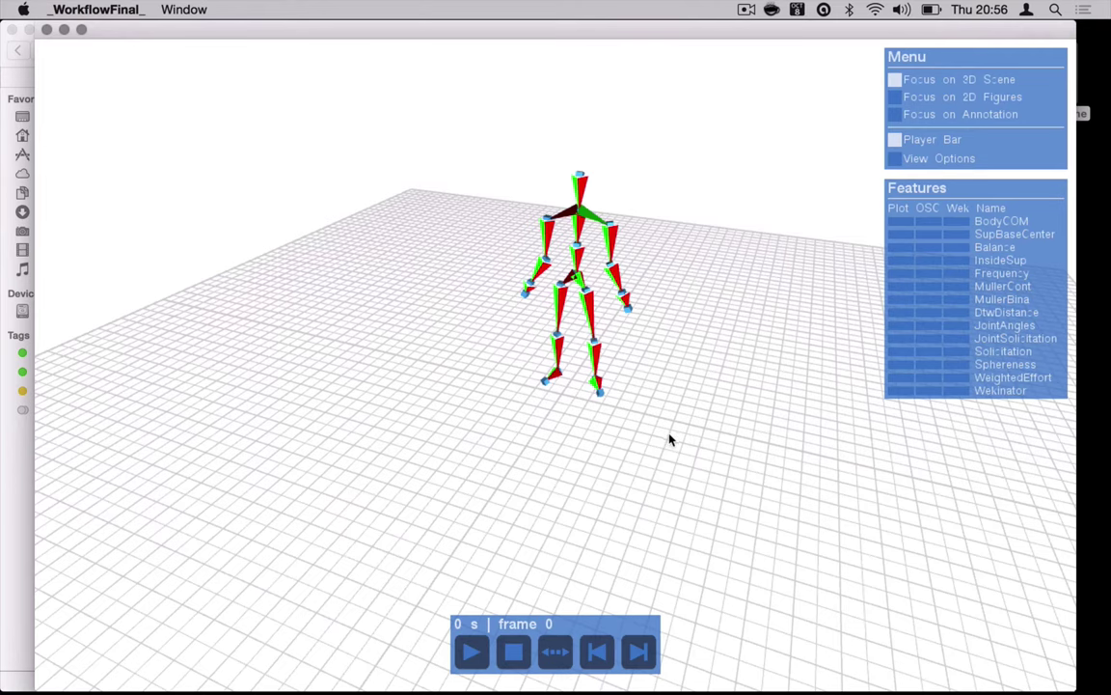
drag(669, 442, 639, 466)
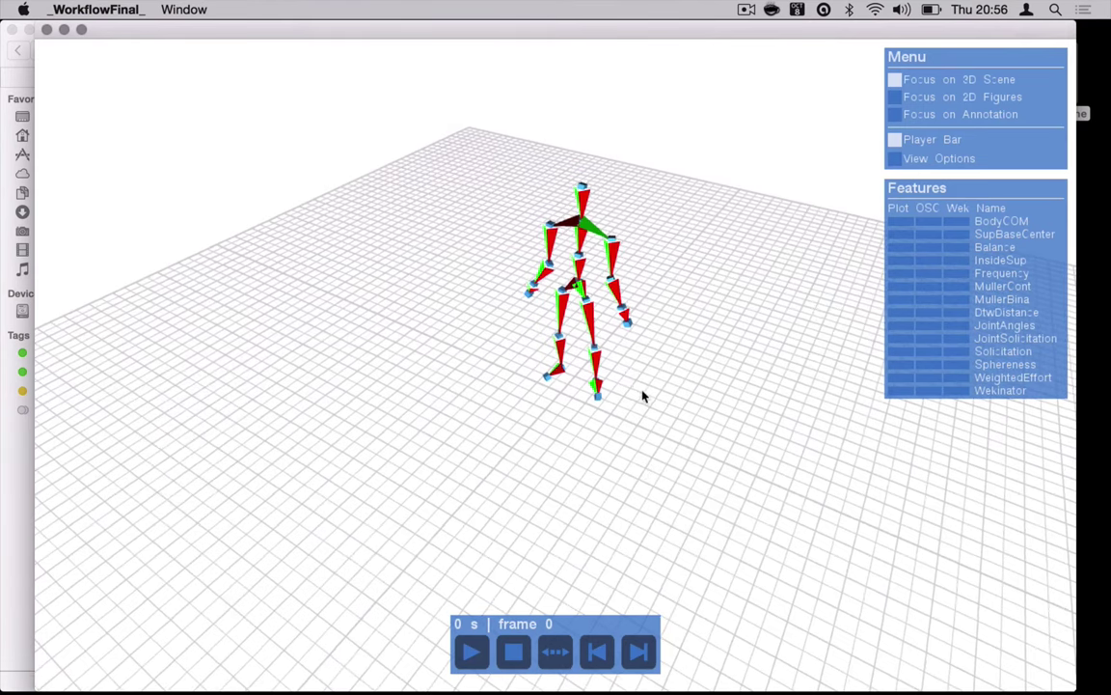
mouse_move(623, 453)
mouse_down()
mouse_move(662, 441)
mouse_move(618, 436)
mouse_up()
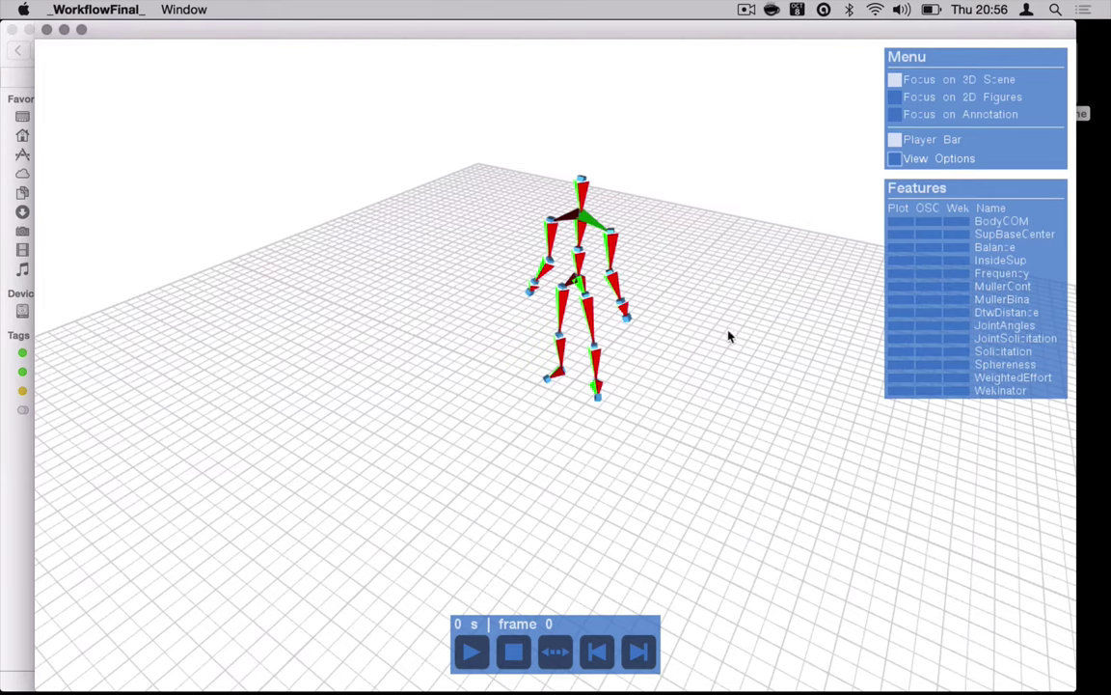
drag(674, 257, 738, 319)
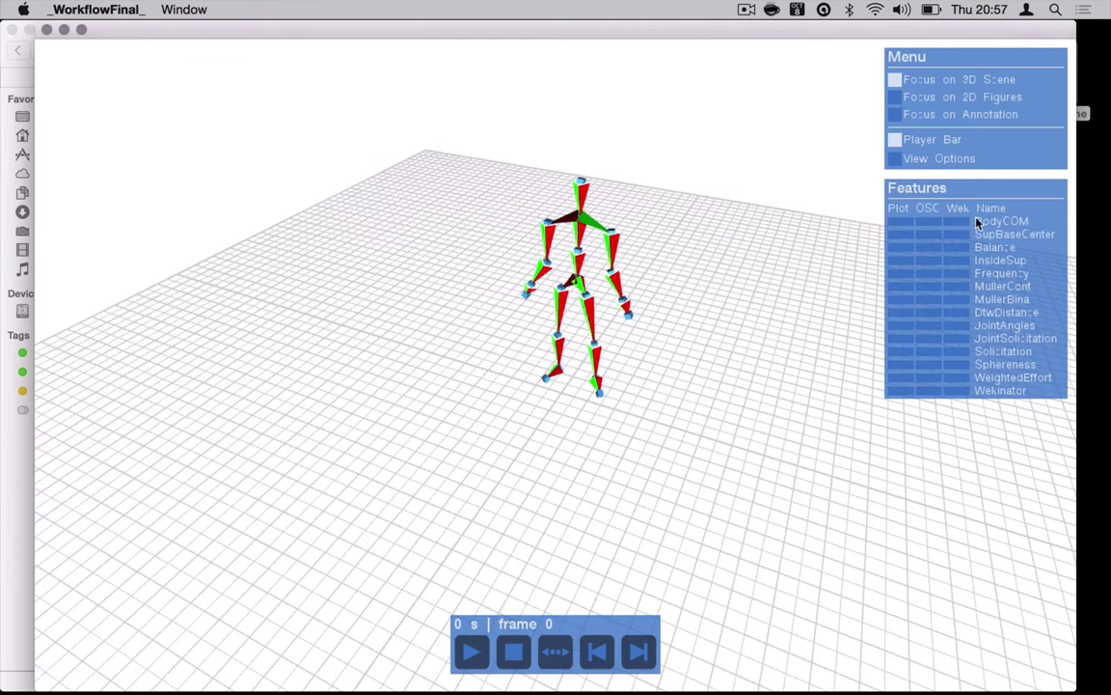
- Plot the BodyCOM feature and play the capture to watch its curves alongside the skeleton, then stop playback
click(898, 222)
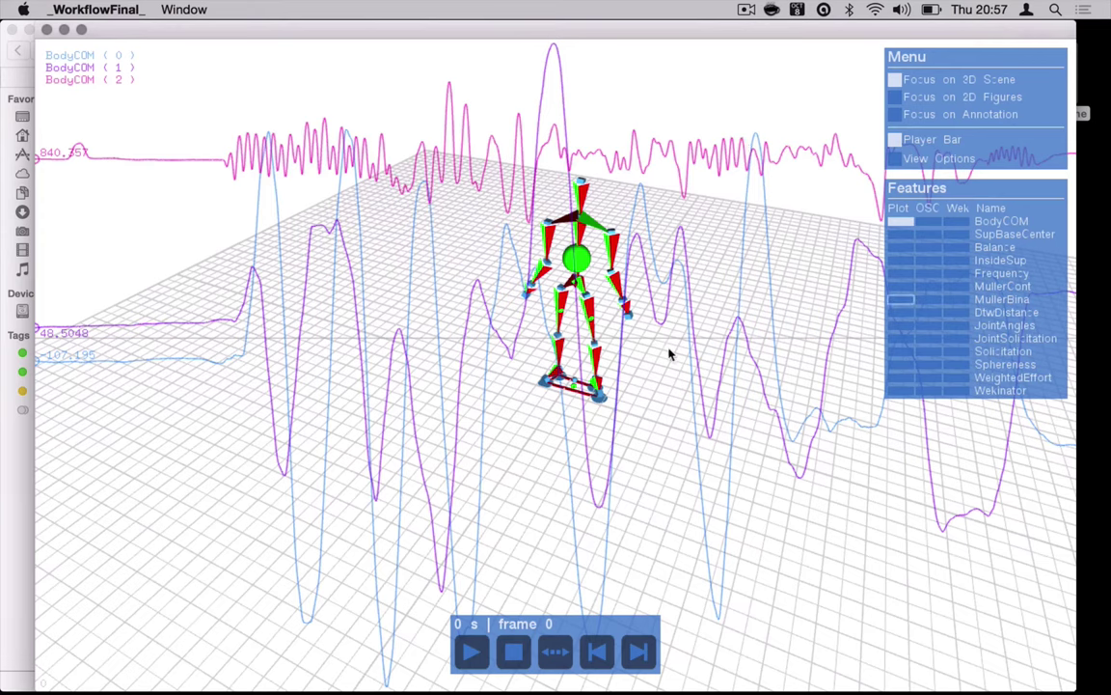
drag(671, 456, 544, 514)
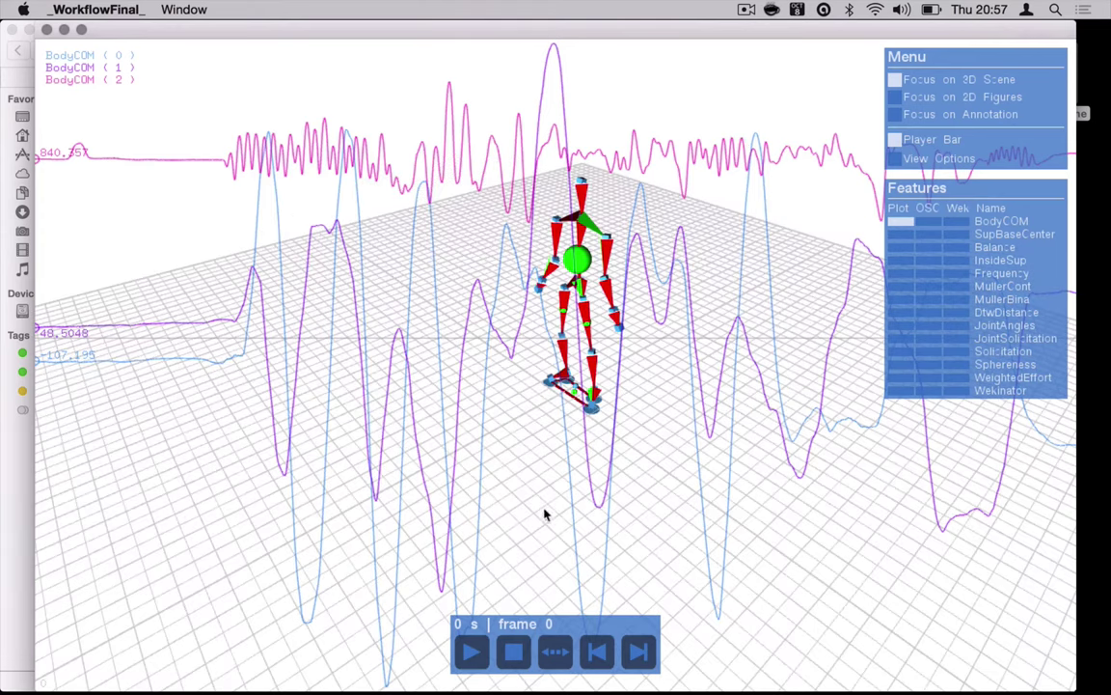
click(472, 653)
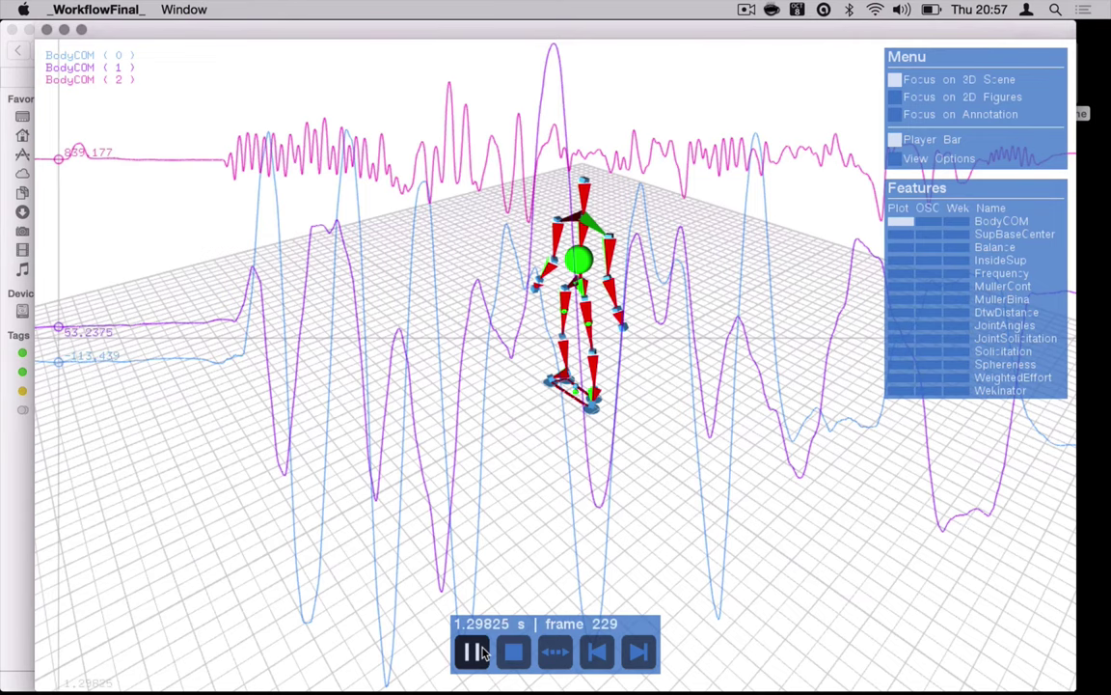
drag(707, 472, 323, 251)
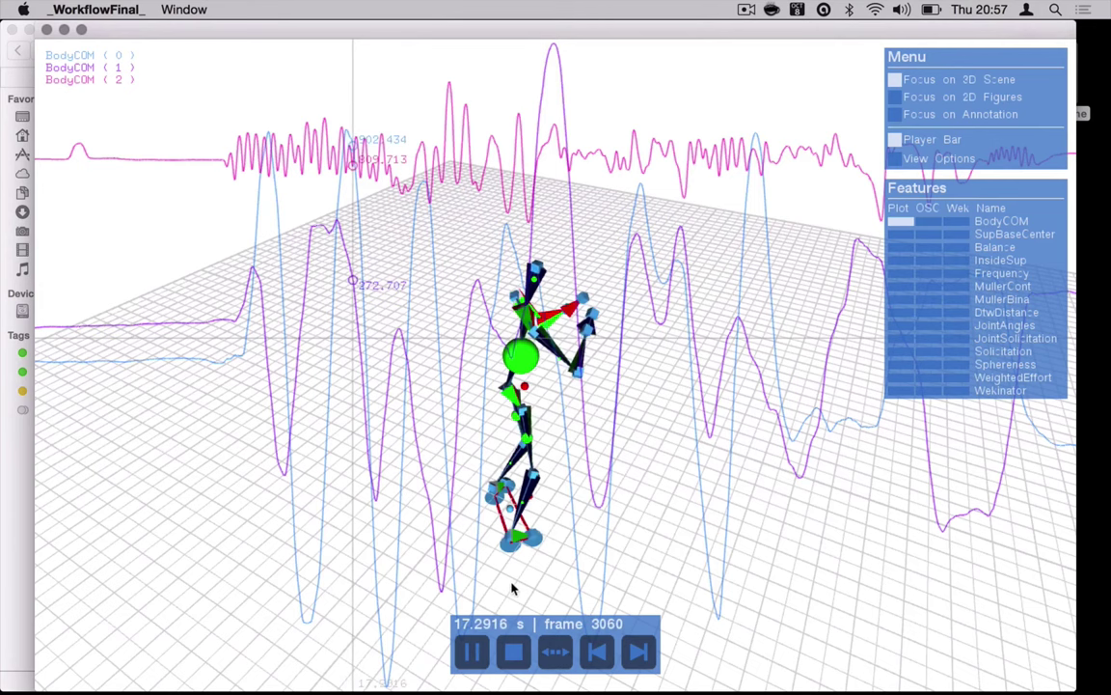
click(514, 653)
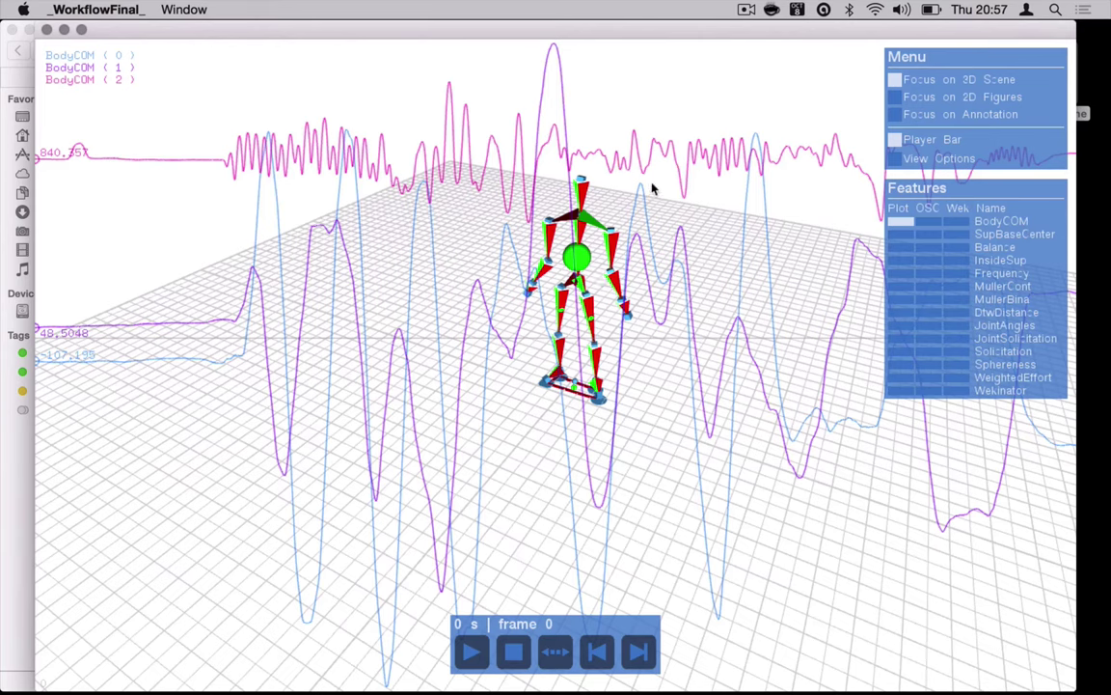
- Enable scrub mode and add plots for the Balance, Frequency, MullerCont, JointAngles and Sphereness features
click(556, 652)
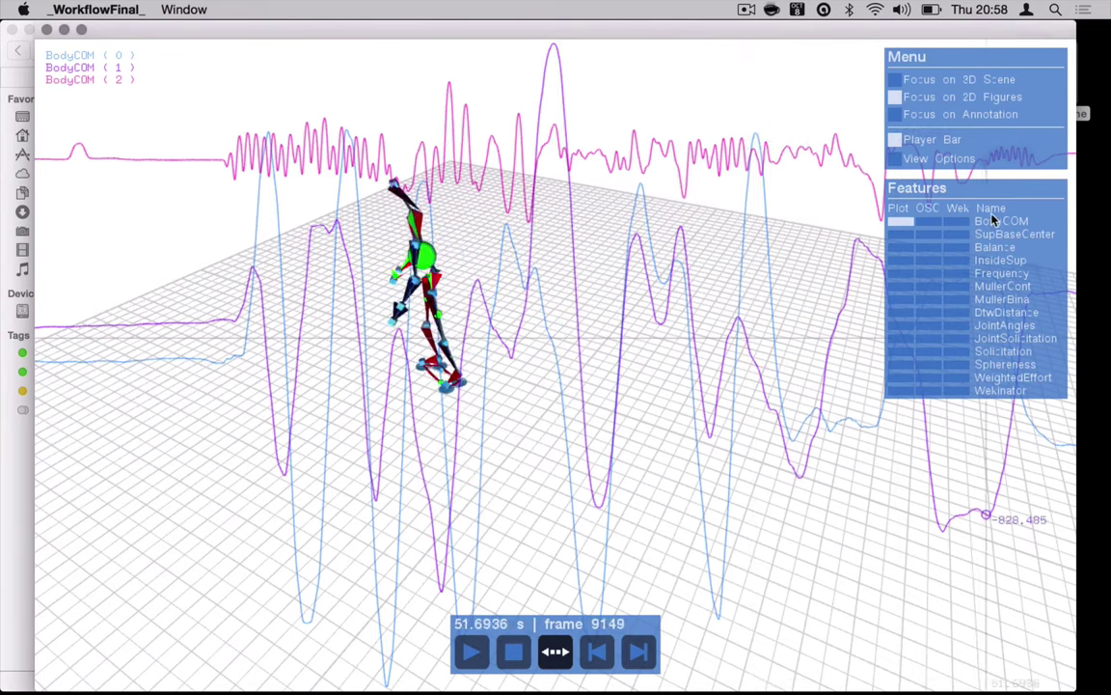
click(905, 247)
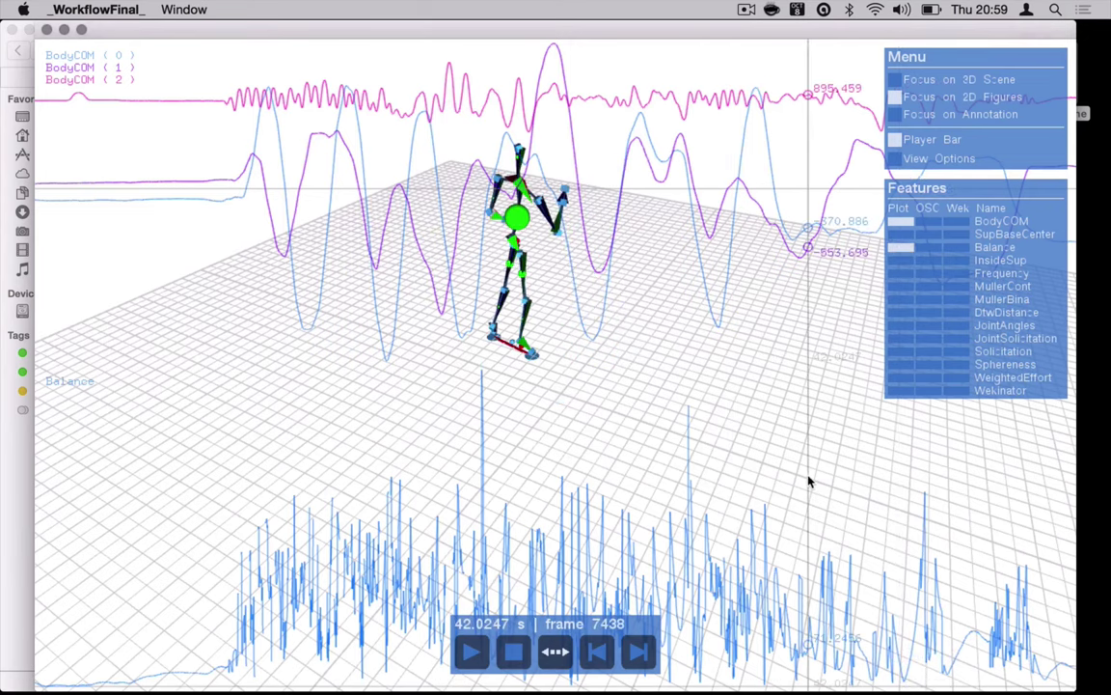
click(900, 274)
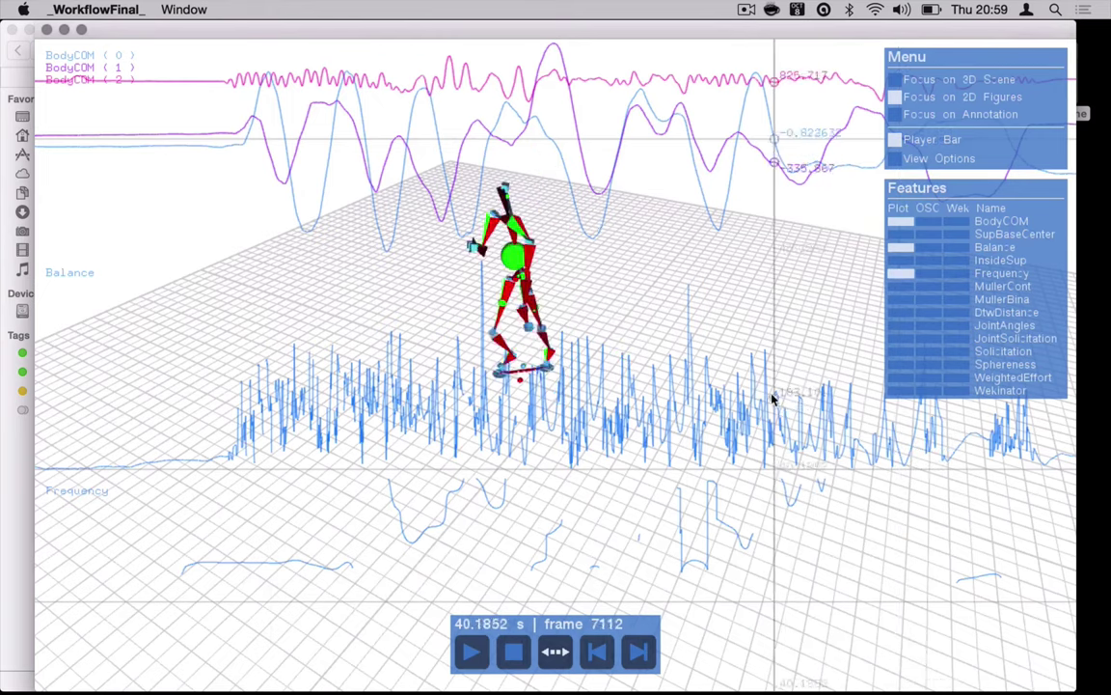
click(902, 288)
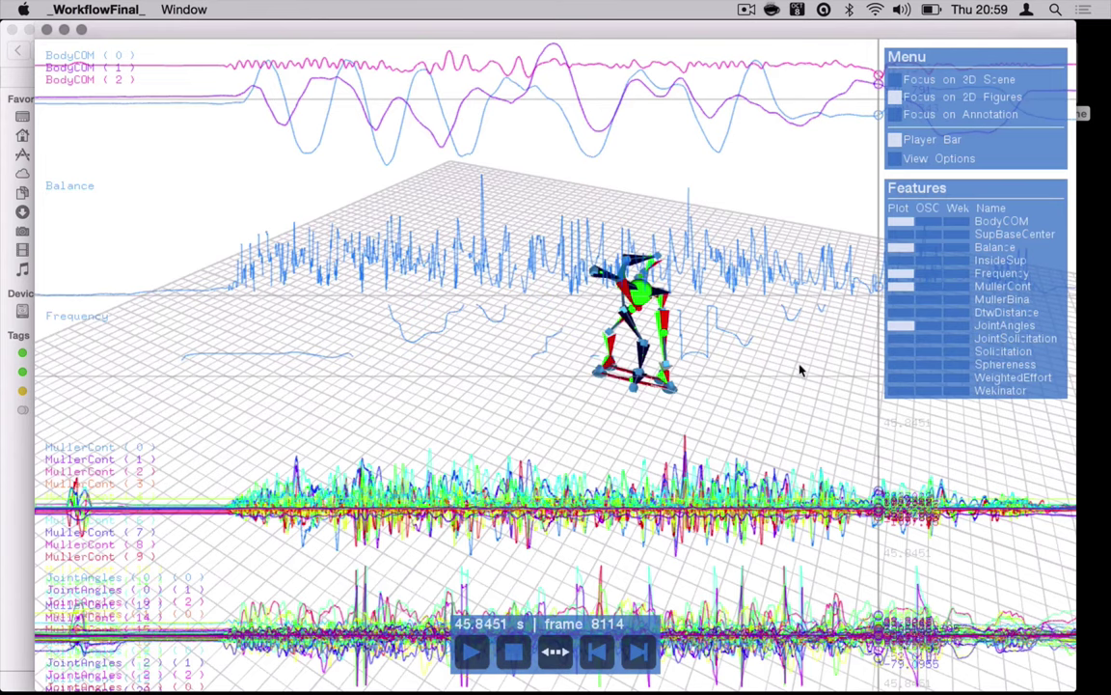
click(898, 340)
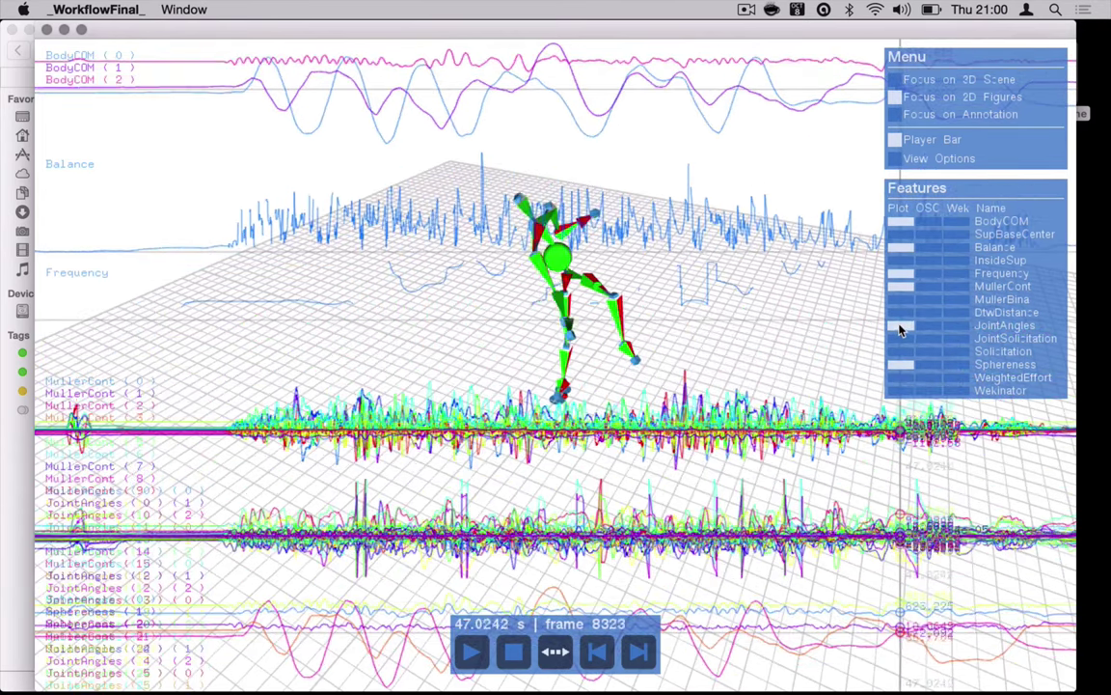
- Remove the JointAngles, MullerCont, Frequency and Balance plots, keeping BodyCOM and Sphereness
click(899, 328)
click(899, 286)
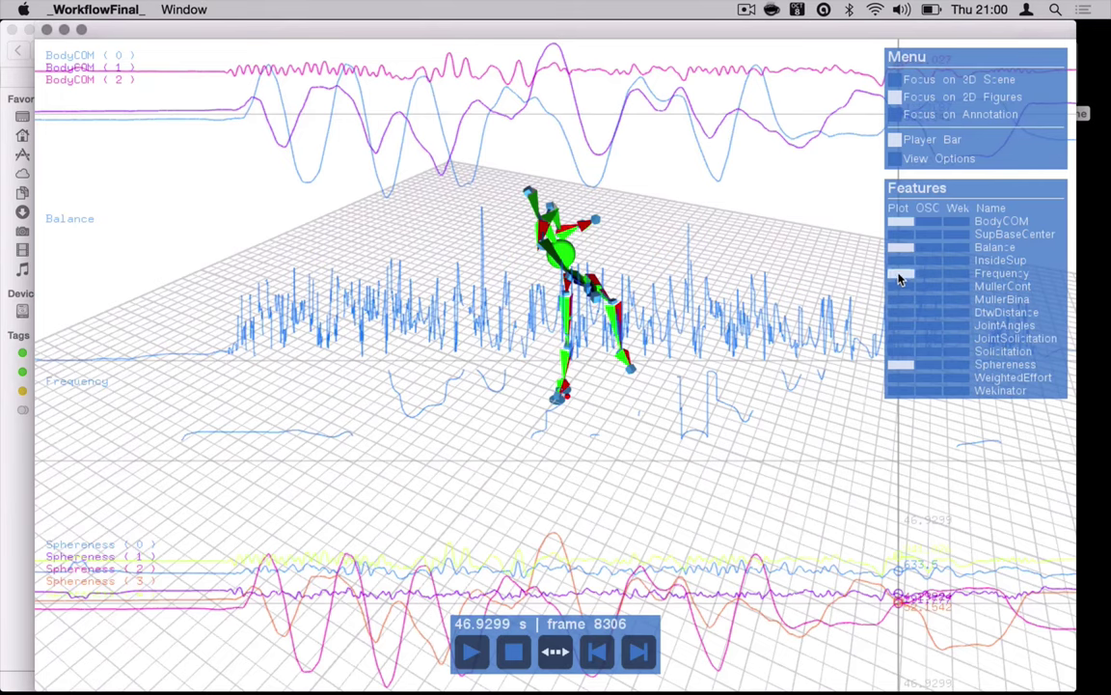
click(899, 275)
click(899, 248)
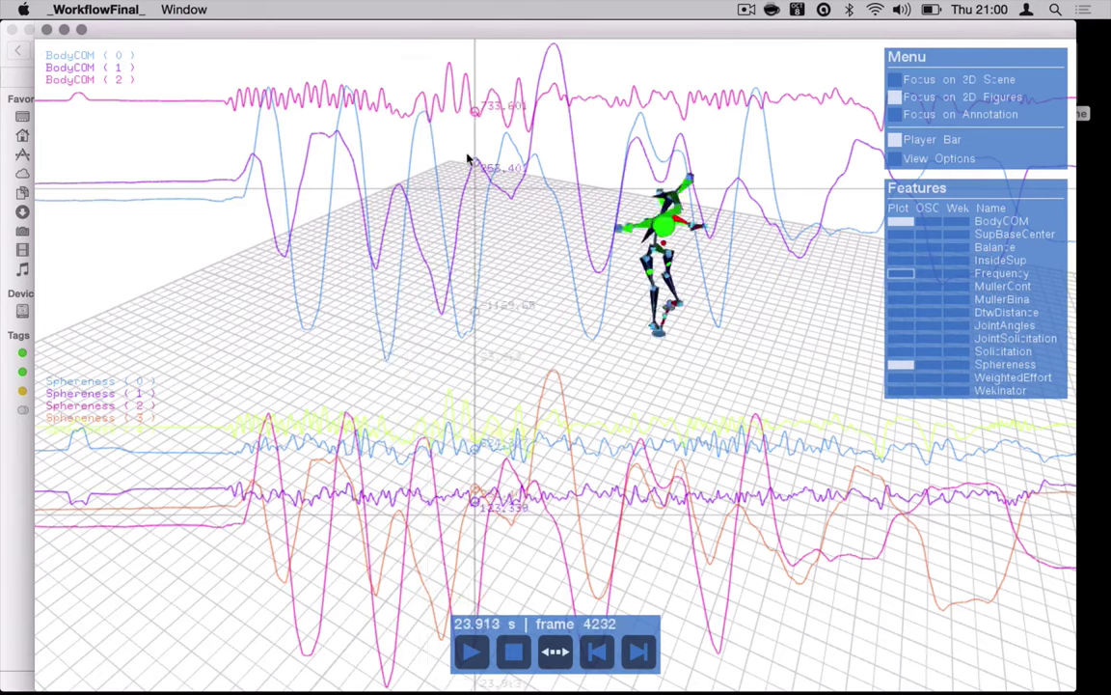
- Zoom the plots to a middle time range starting at about 24 s and play the capture within it
drag(471, 161, 672, 151)
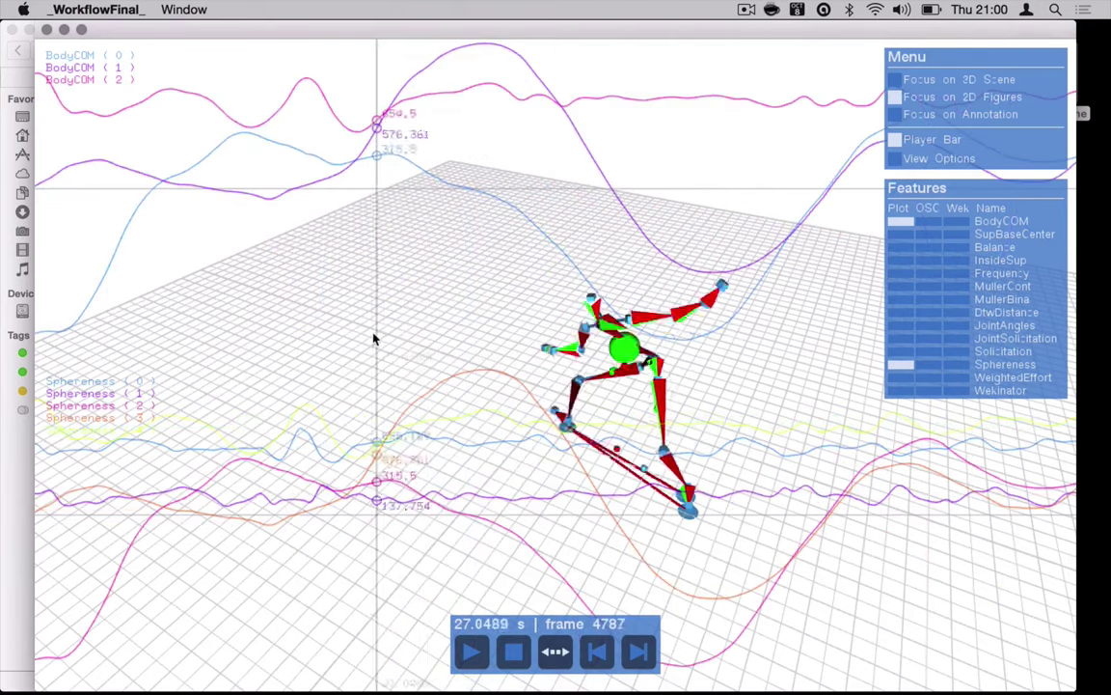
click(472, 652)
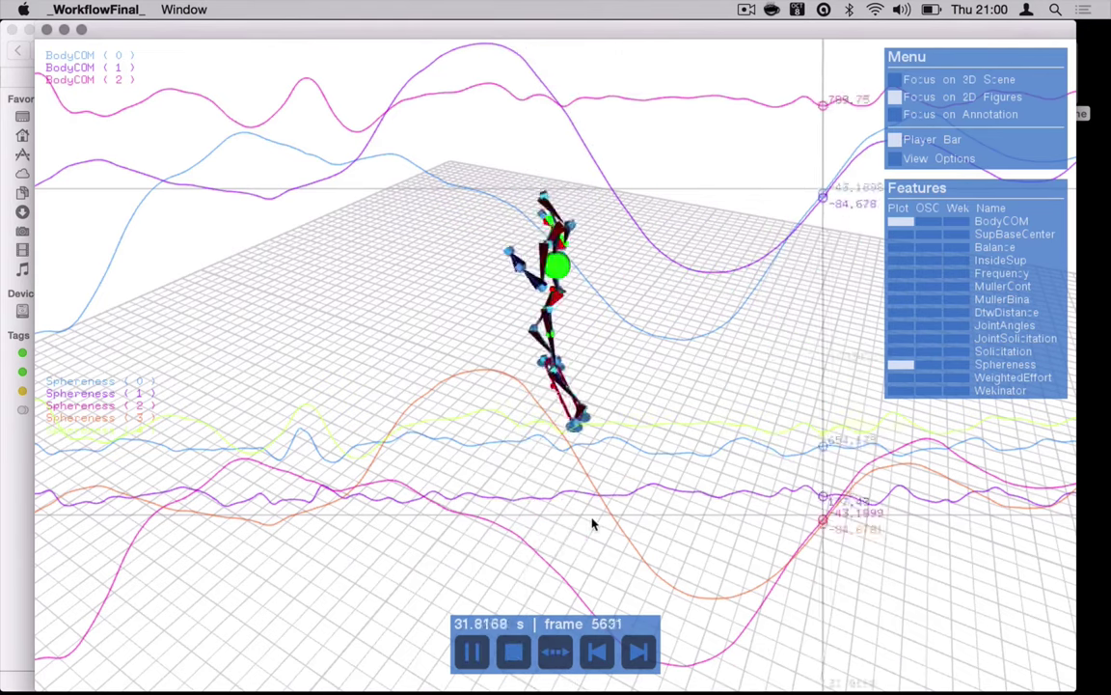
key(space)
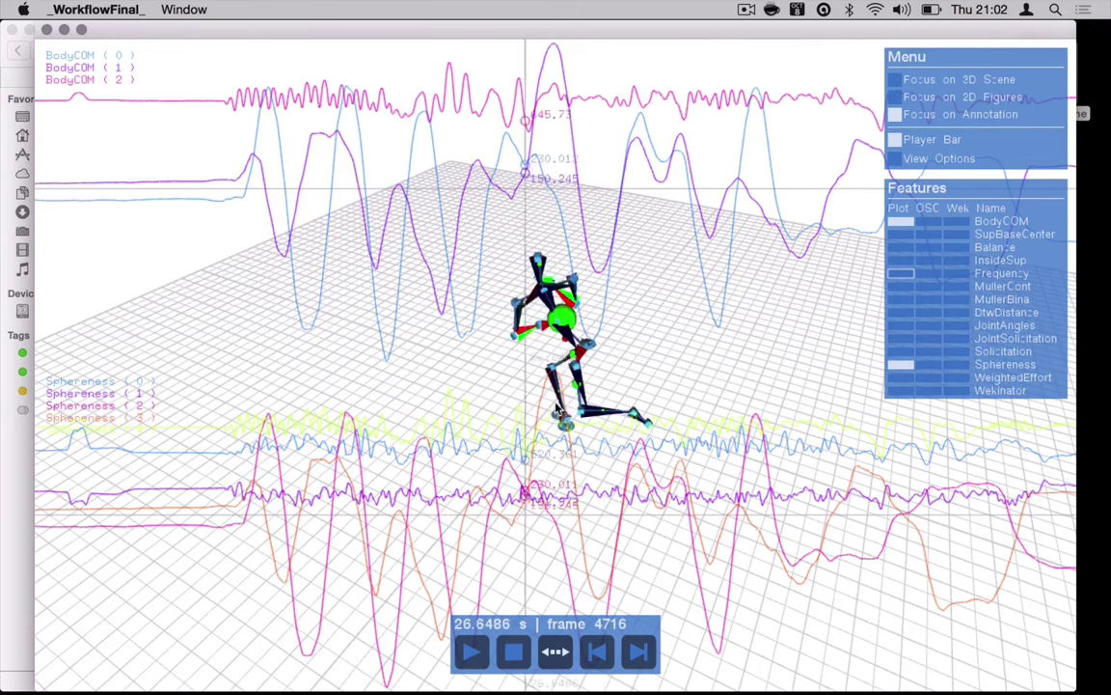
- Switch the focus from annotation to the 3D scene and view the posed skeleton from a higher angle
click(895, 79)
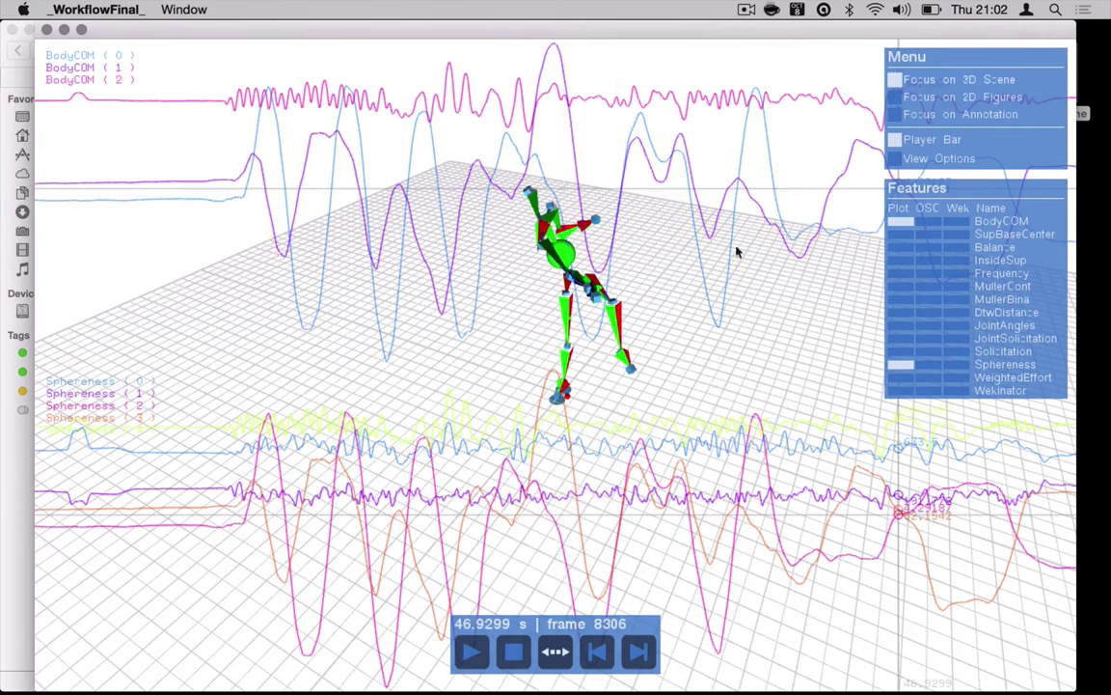
drag(737, 252, 662, 450)
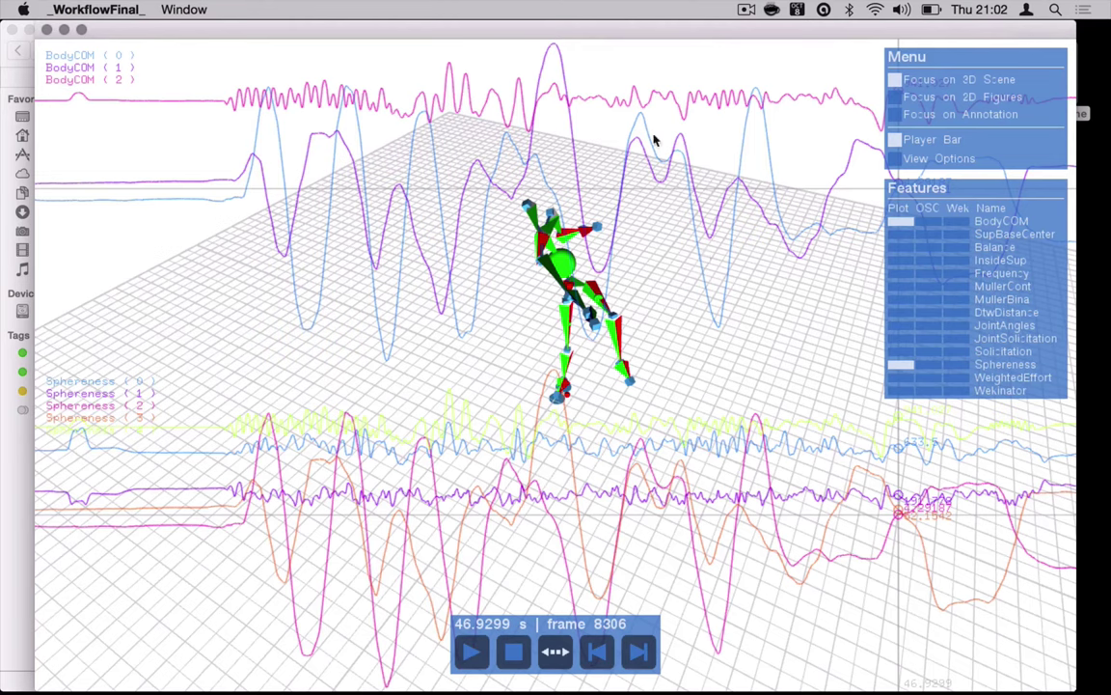
- Switch the focus to the 2D figures and zoom the plots in on the tallest BodyCOM (1) peak, at about 28 s
click(894, 114)
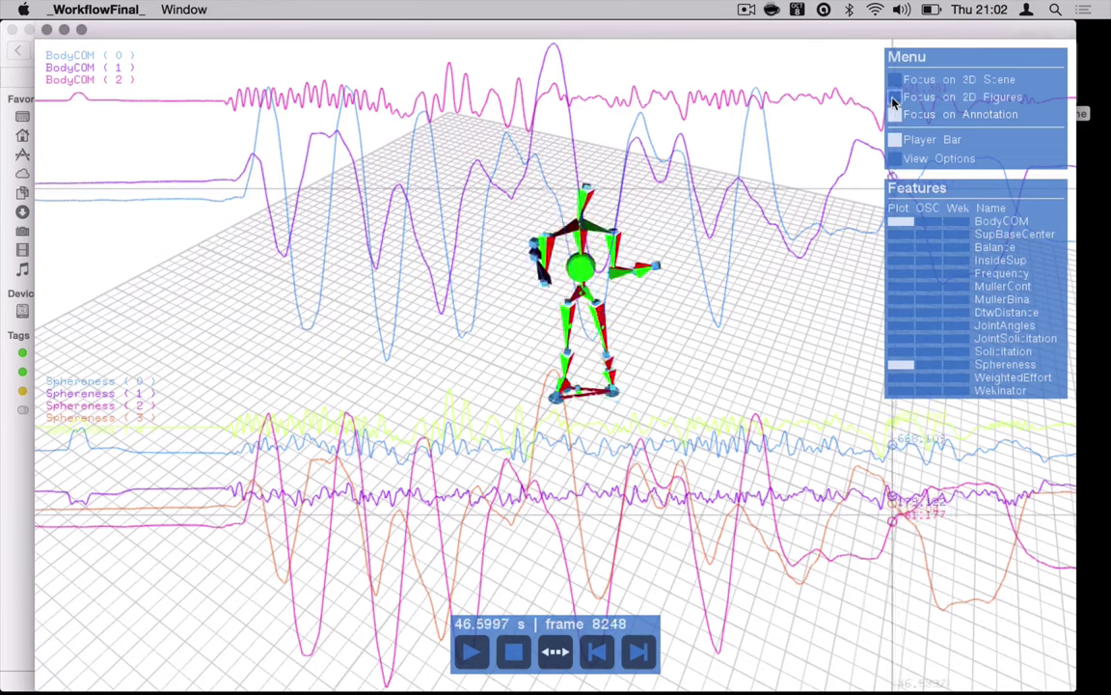
click(894, 98)
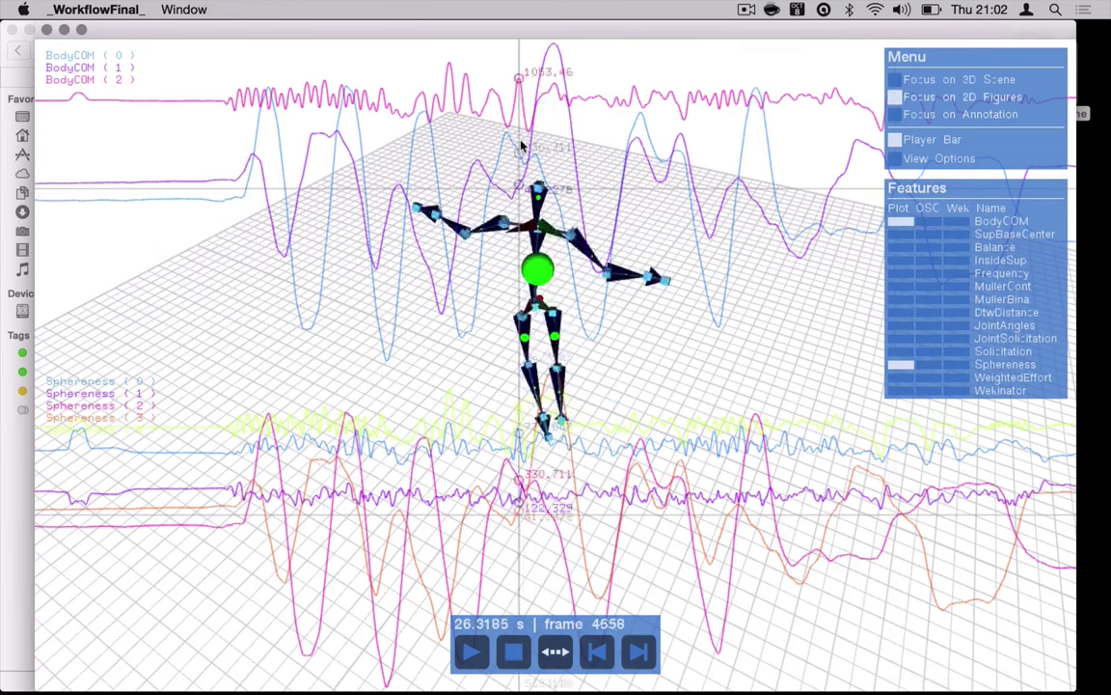
drag(503, 142, 582, 143)
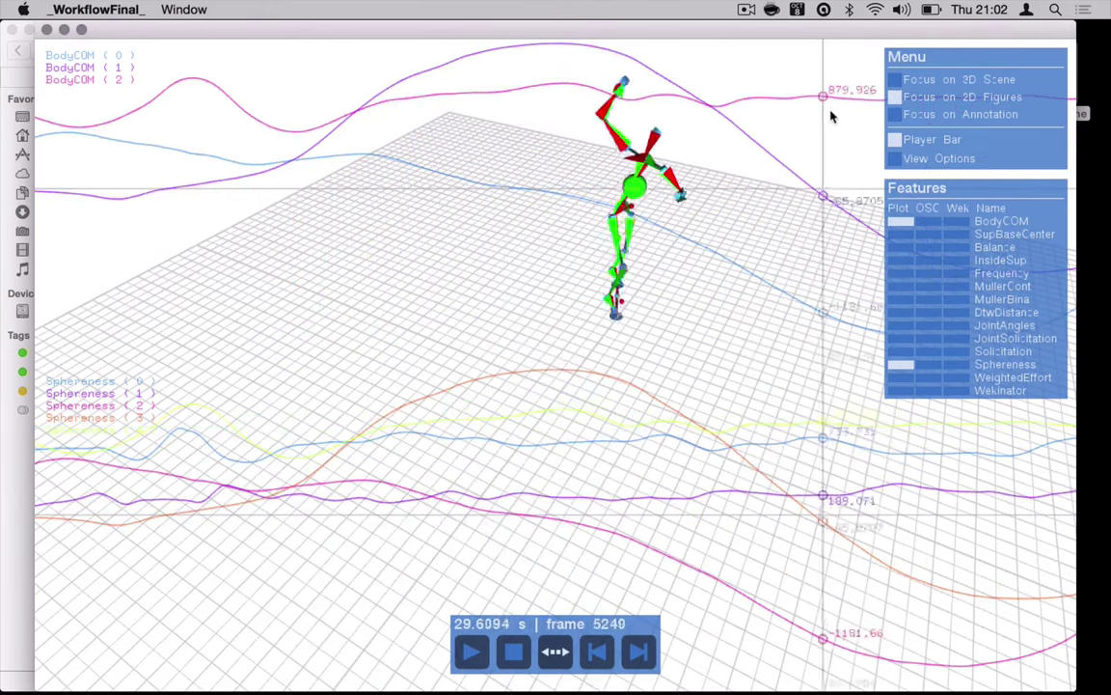
- Switch the focus to annotation and add a label named posture1 on the BodyCOM (1) peak at about 28.2 s
click(895, 114)
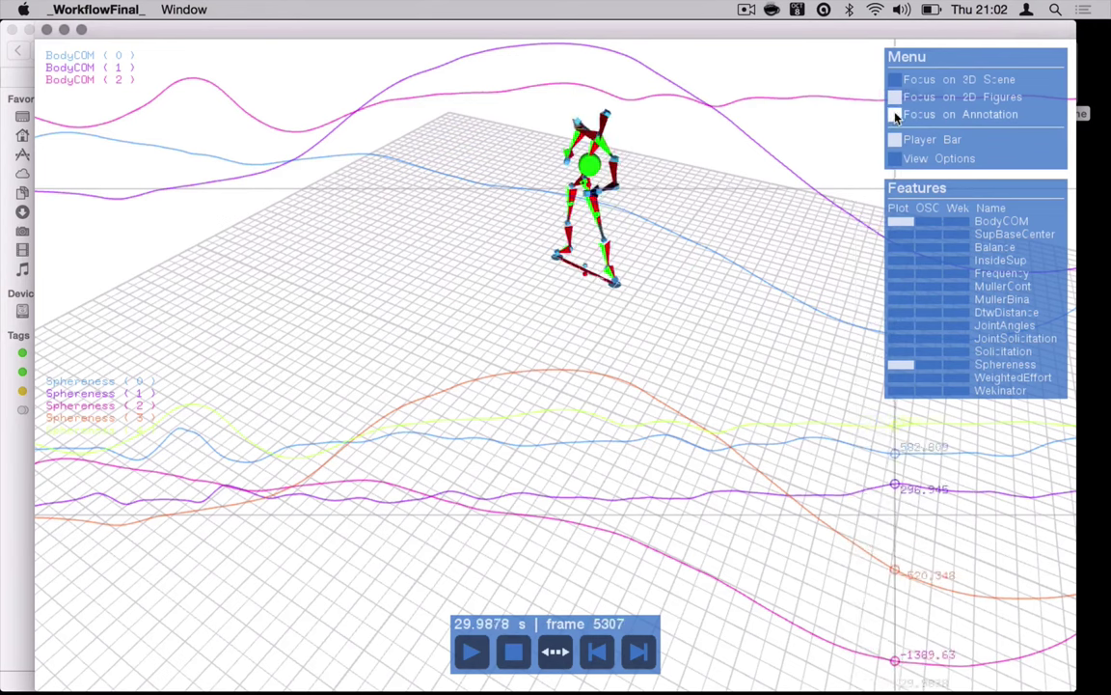
click(561, 104)
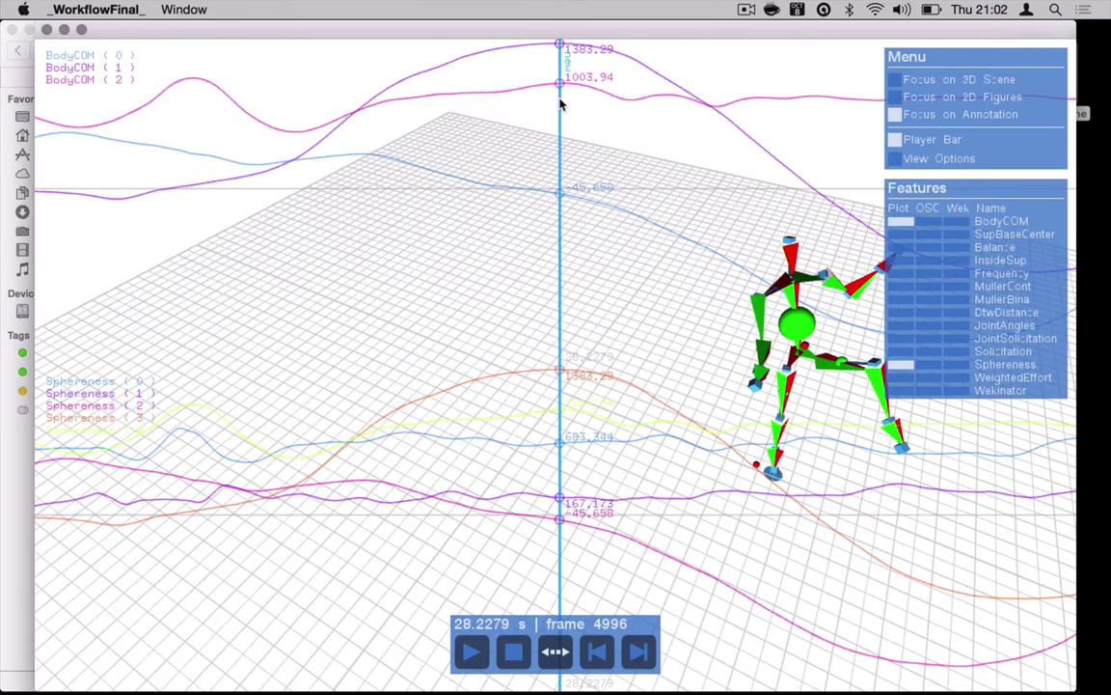
click(561, 104)
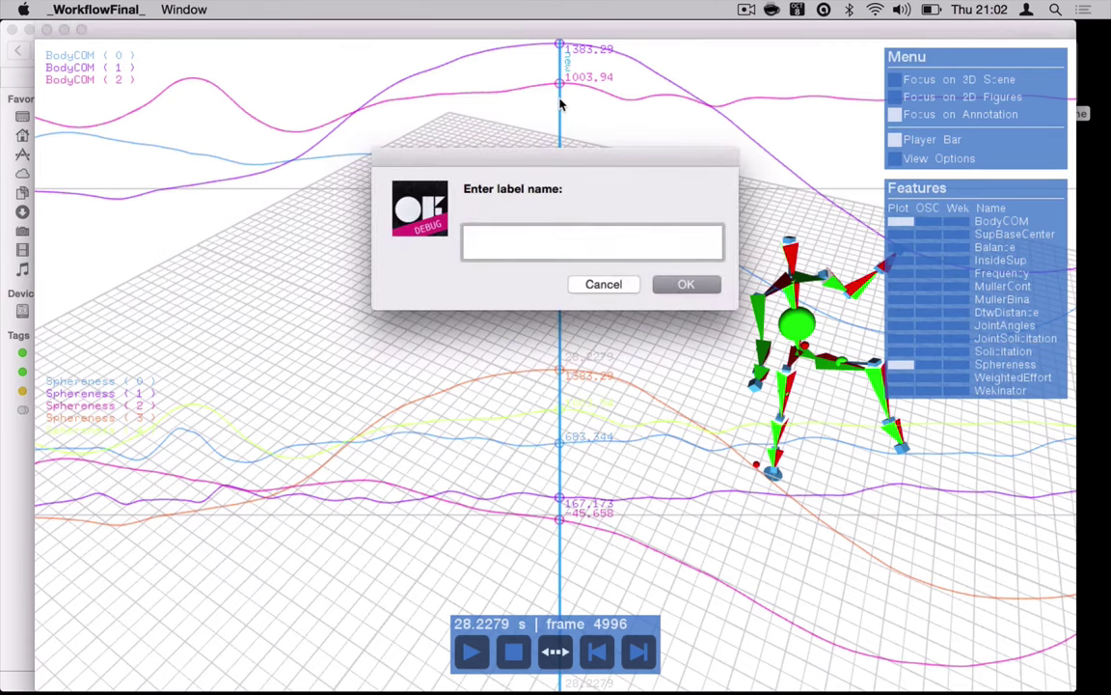
text(posture1)
click(687, 285)
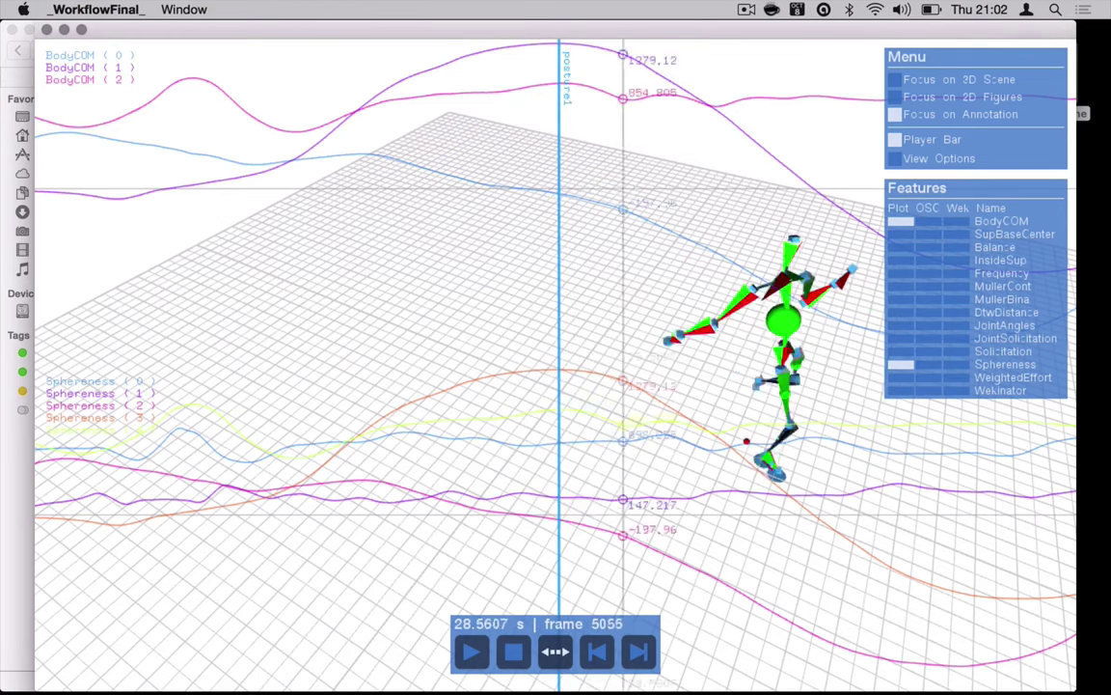
- Add a second label named posture2 on the last tall BodyCOM (0) peak after posture1, with the full capture range shown
scroll(622, 386, down, 3)
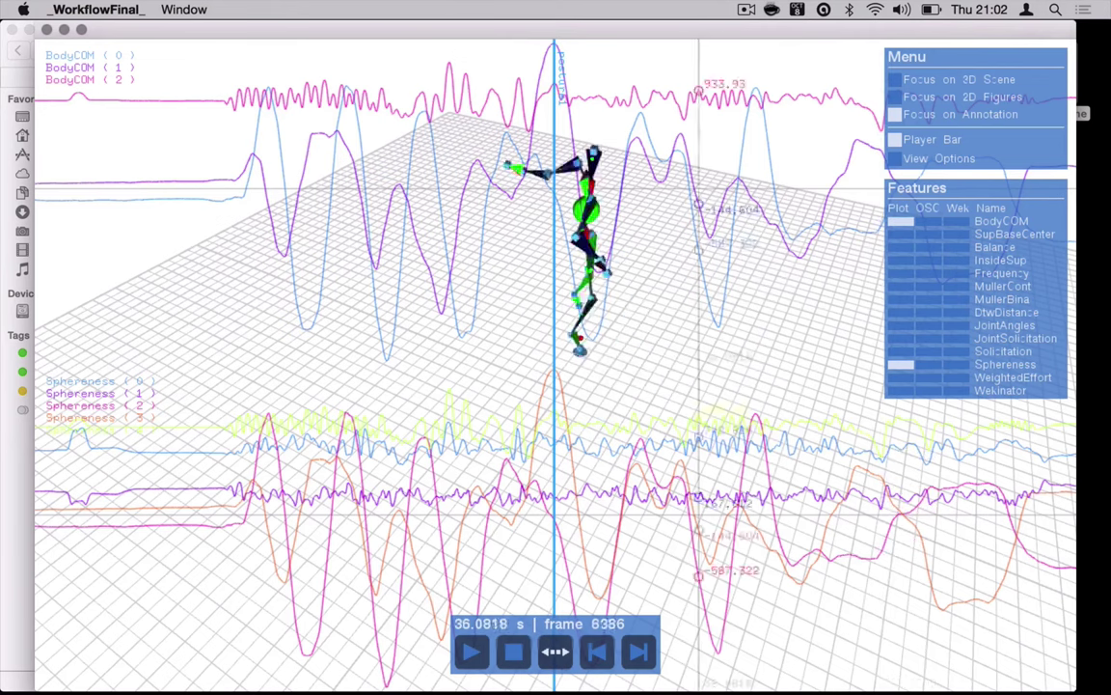
click(783, 164)
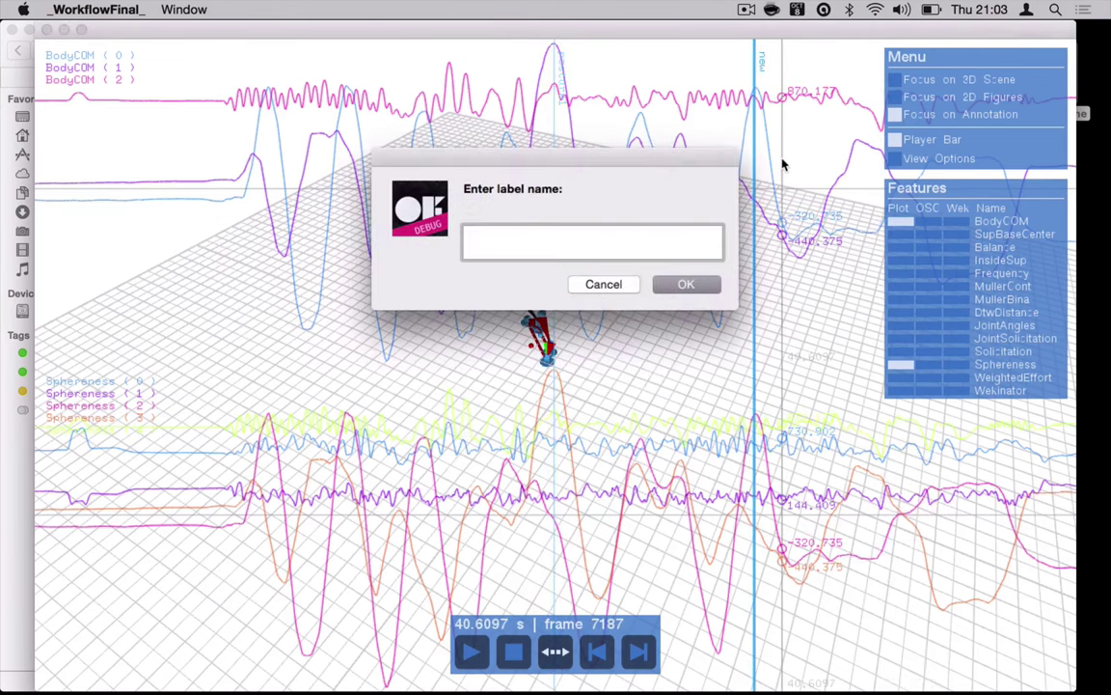
text(posture2)
click(686, 285)
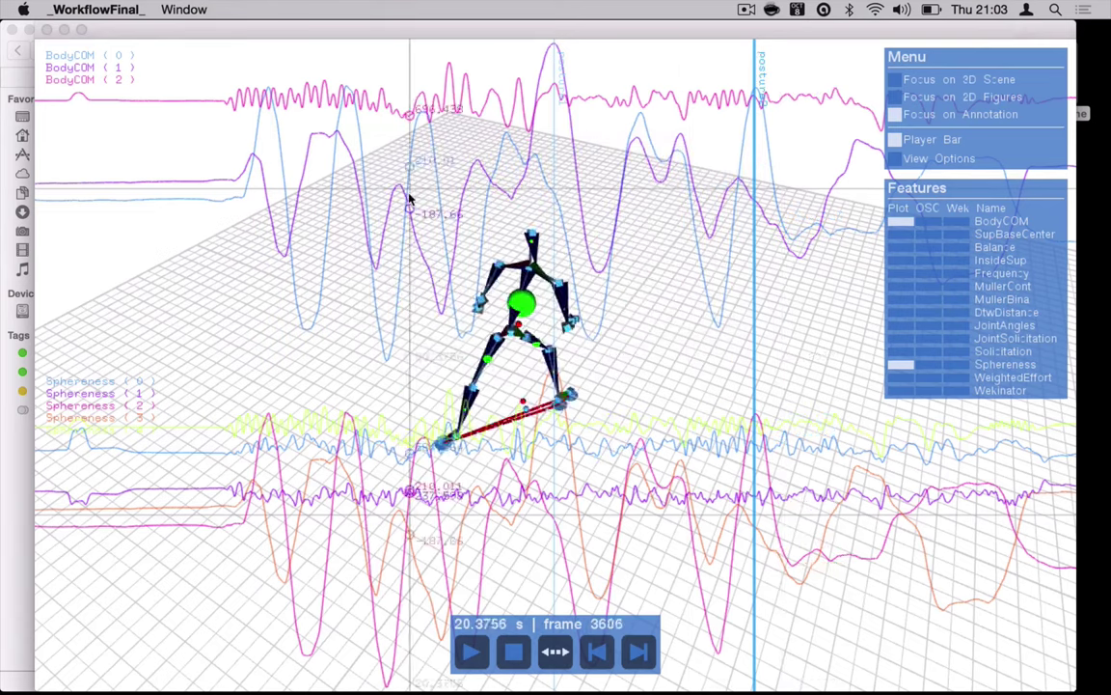